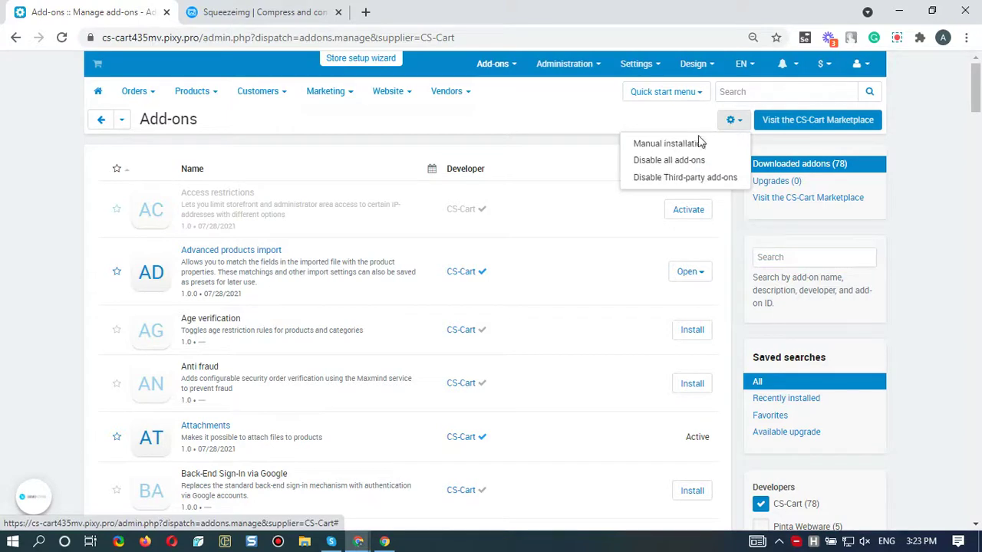
Manually install the add-on from the local archive image_compress_squeezeimg.zip in the Downloads folder
left_click(669, 144)
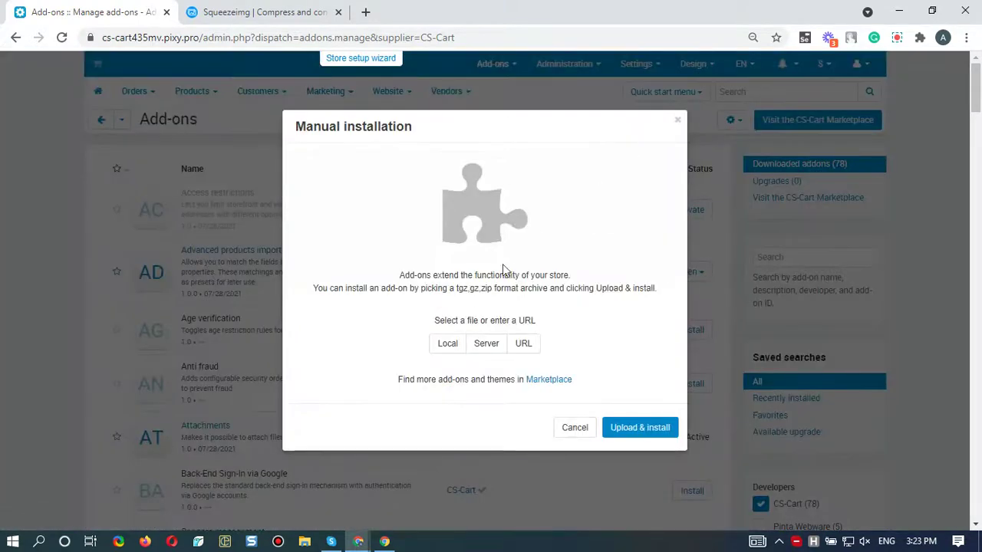
left_click(450, 347)
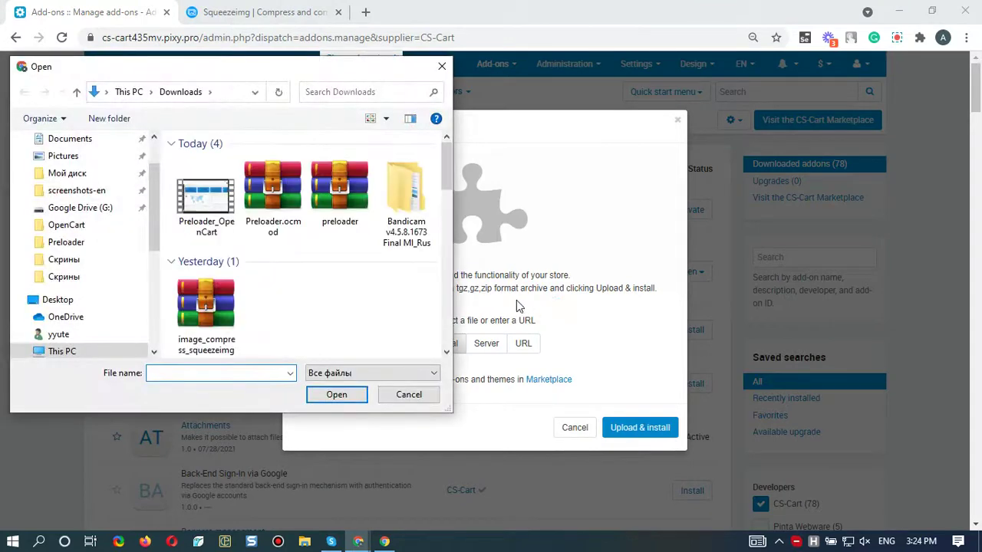
left_click(204, 301)
left_click(327, 398)
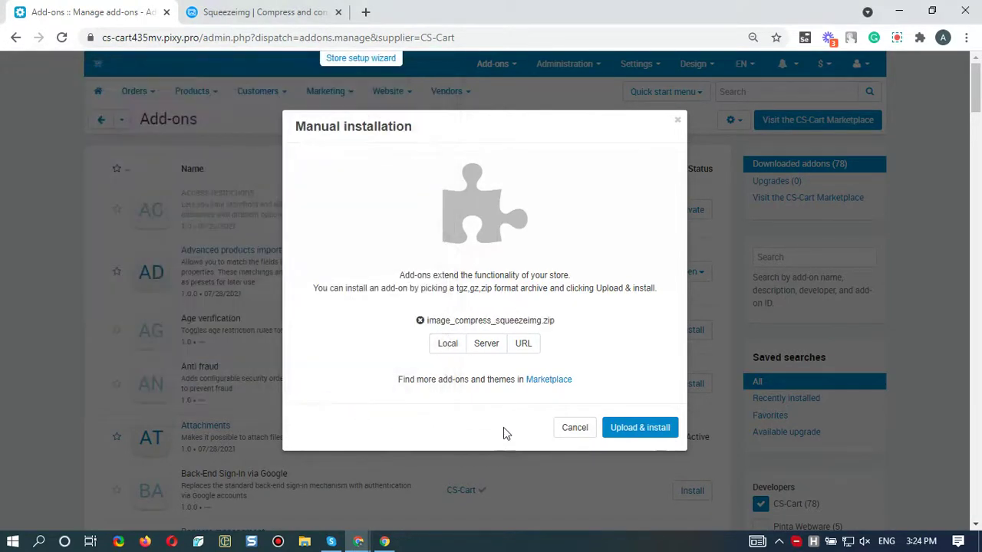
left_click(637, 429)
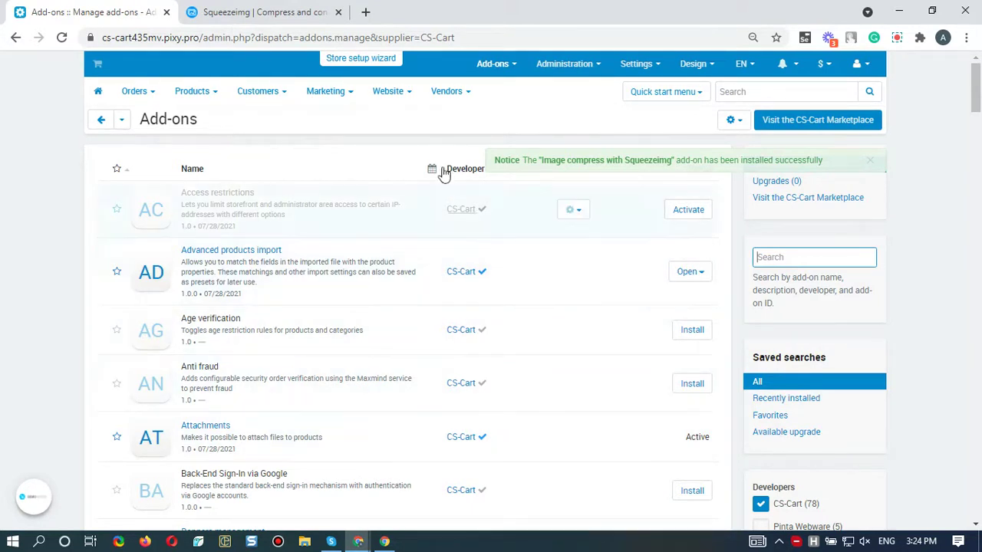
In the Image compress with Squeezeimg global settings, enable Status and Gzip and set Quantity images send to 1
mouse_move(390, 90)
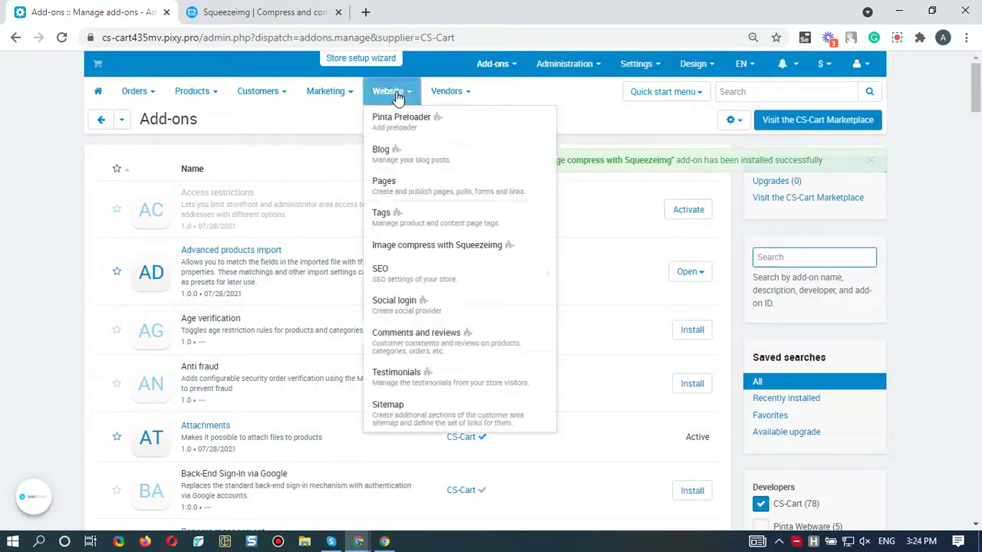
left_click(398, 244)
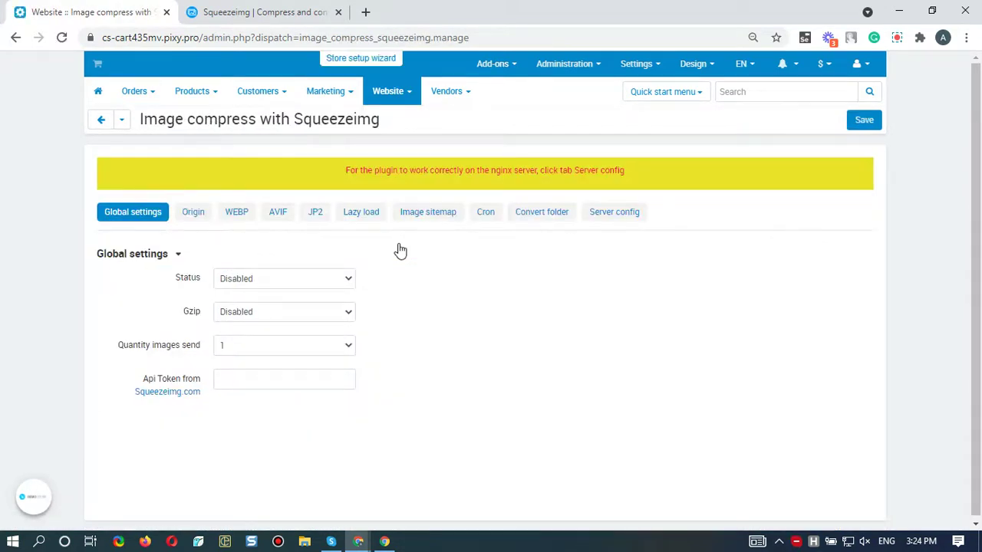
left_click(330, 277)
left_click(299, 297)
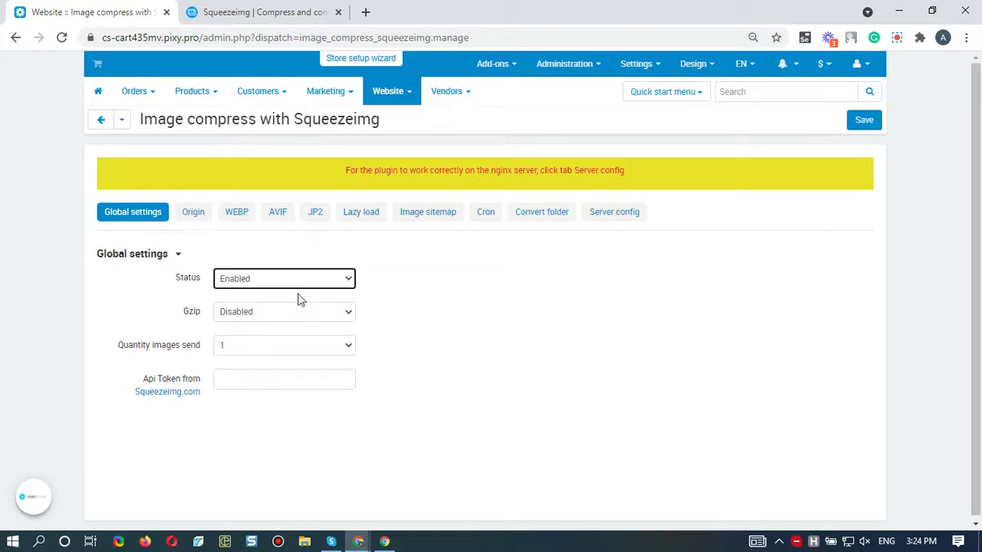
left_click(289, 315)
left_click(284, 333)
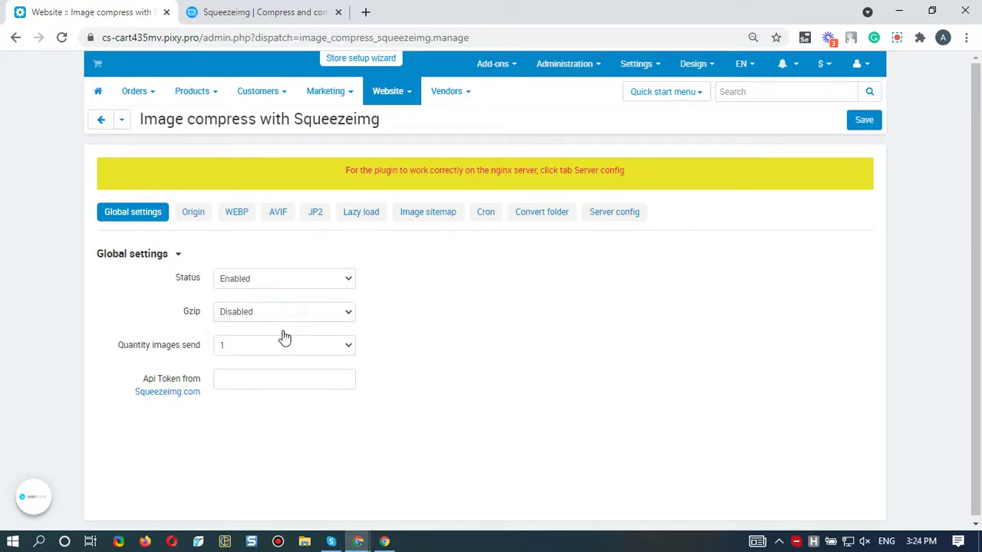
left_click(276, 347)
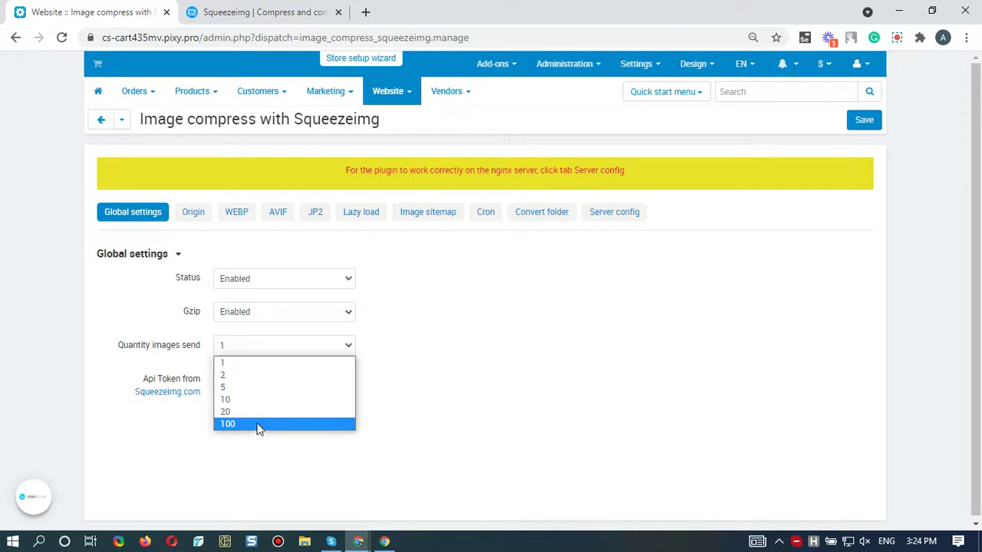
left_click(258, 368)
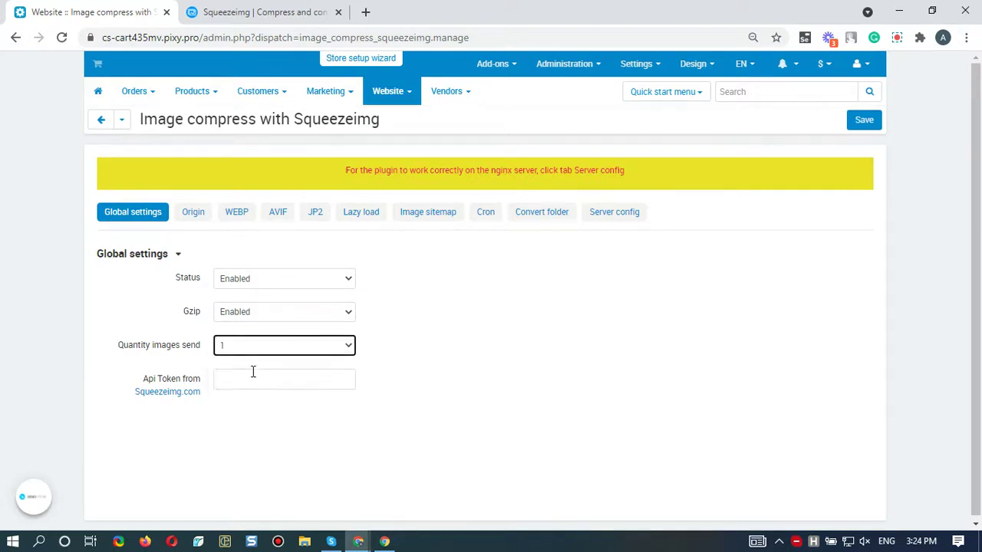
Generate a new API key in the Squeezeimg account and copy it
left_click(245, 388)
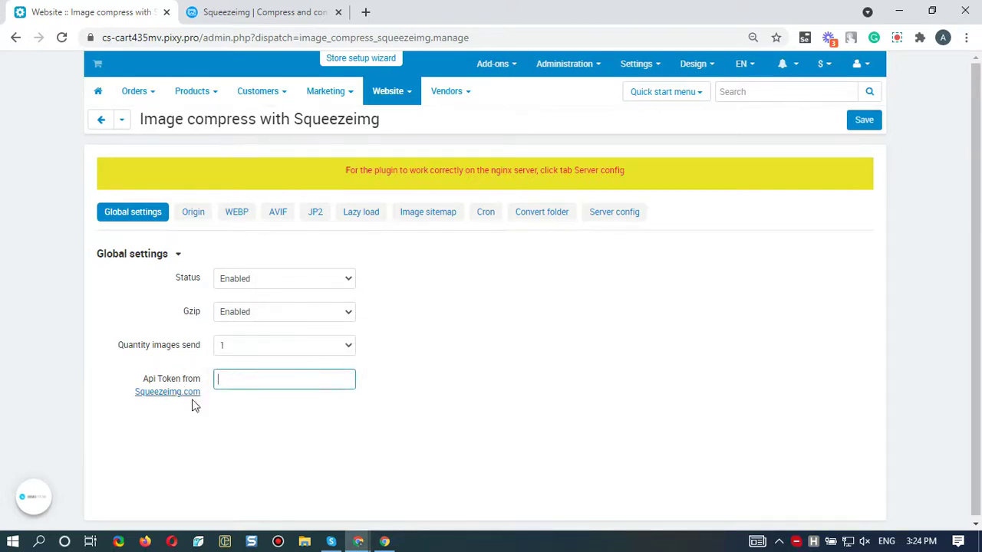
left_click(280, 7)
left_click(718, 84)
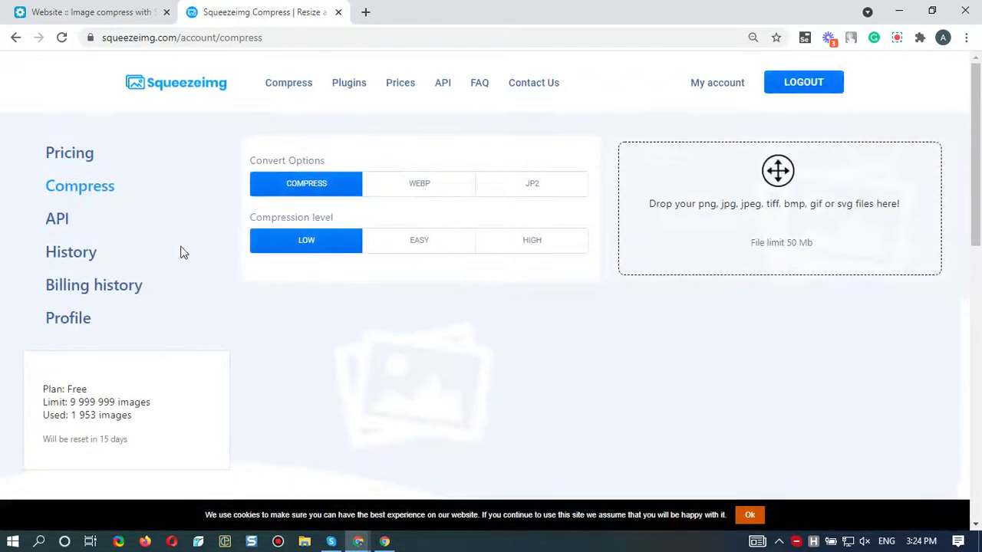
left_click(56, 221)
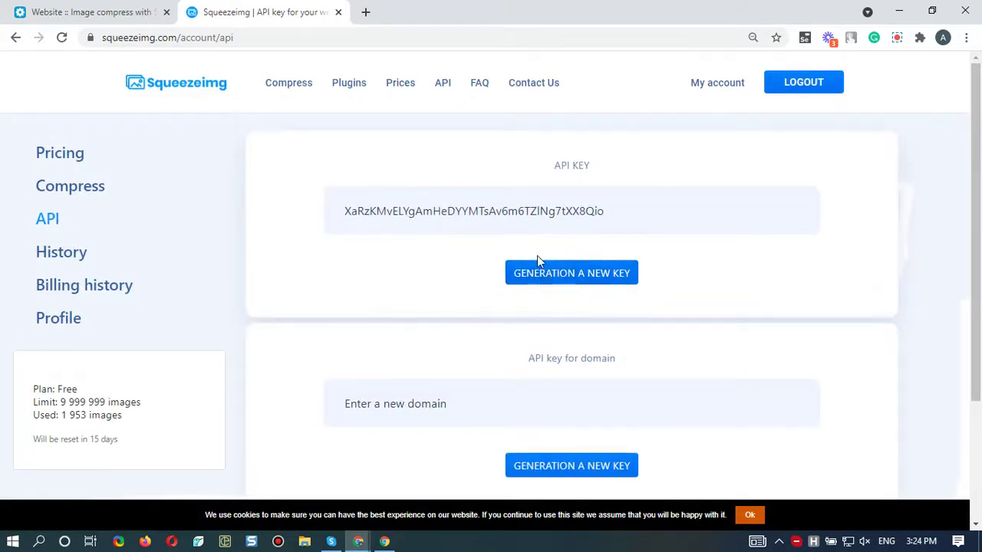
left_click(562, 277)
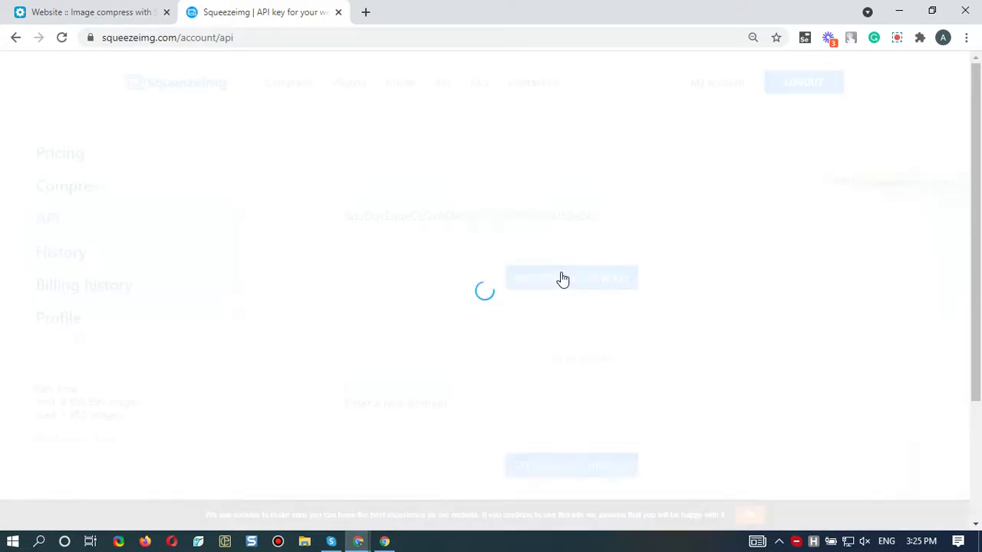
left_click(543, 221)
double_click(543, 221)
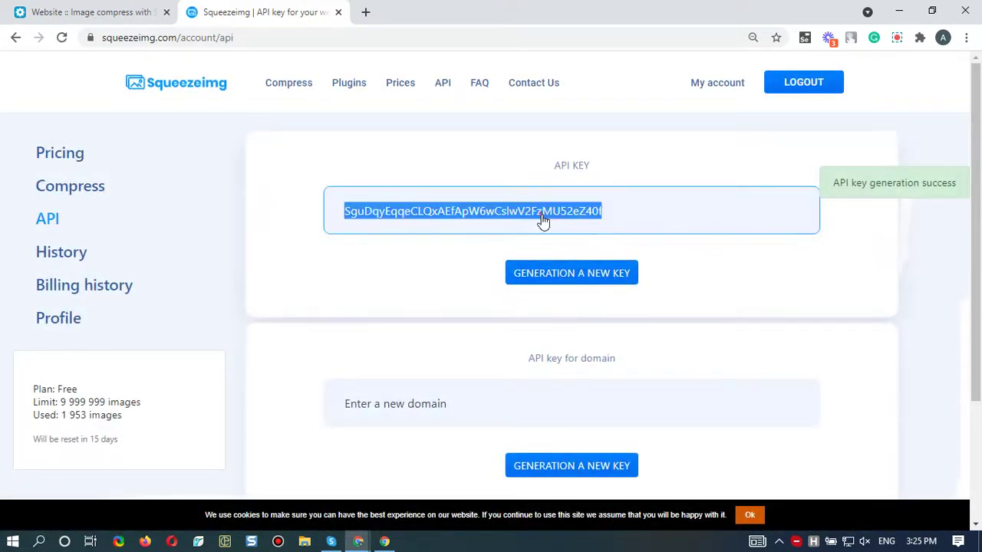
right_click(543, 219)
left_click(567, 226)
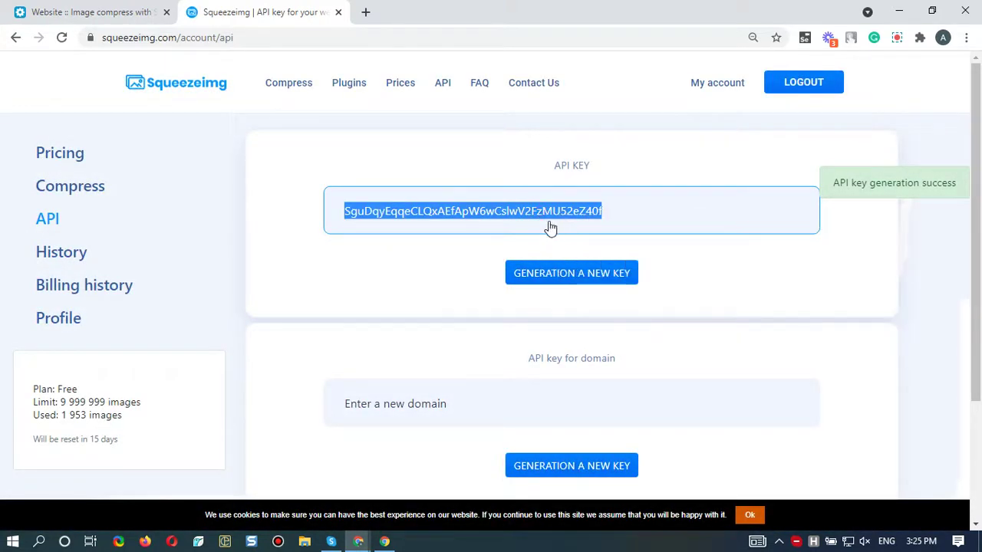
Paste the copied API key into the add-on's Api Token field in the store admin and save the settings
left_click(78, 11)
right_click(229, 381)
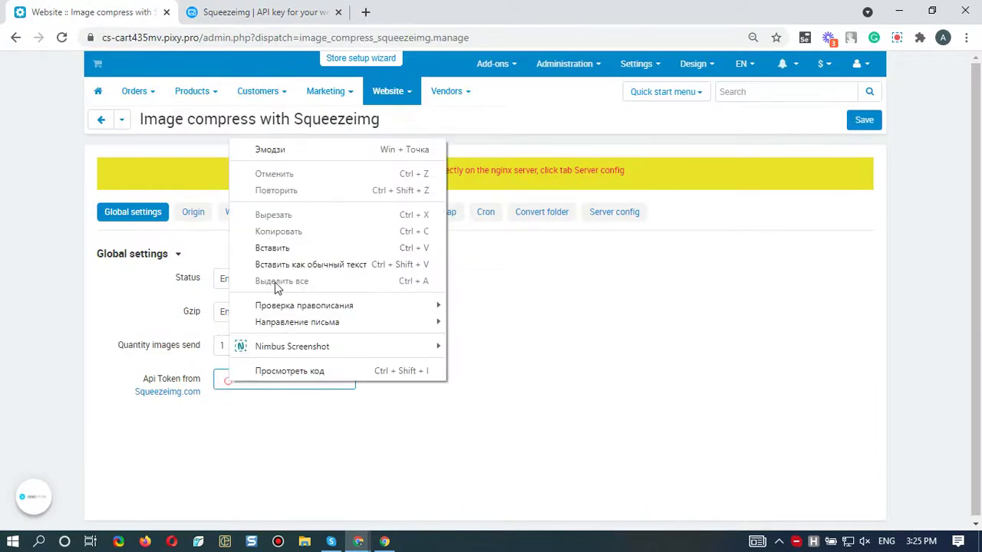
left_click(282, 249)
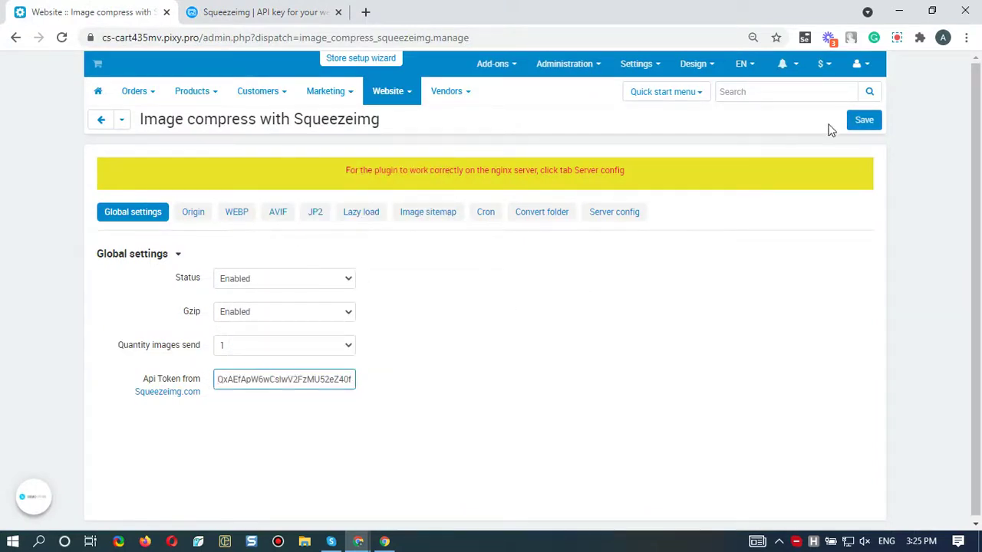
left_click(863, 120)
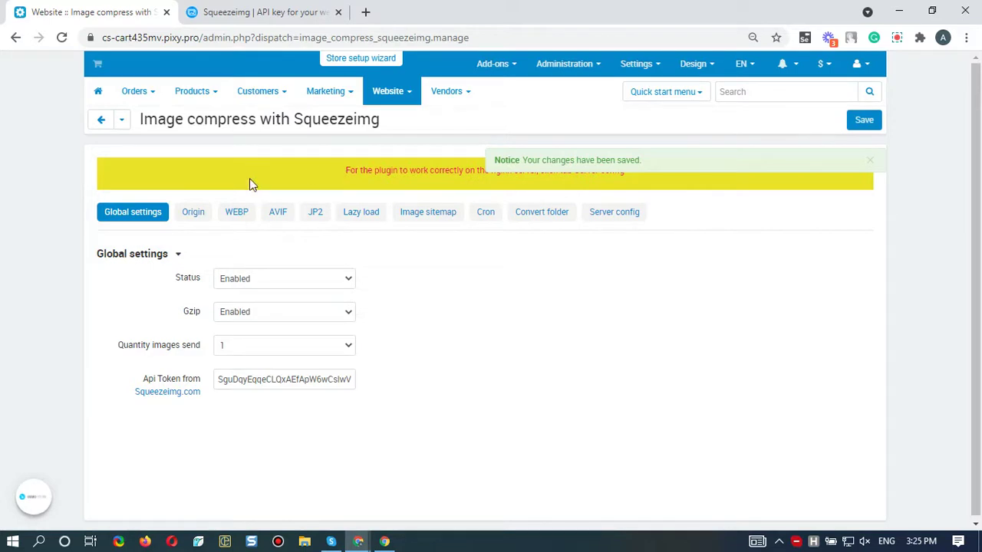
Enable Origin compress at quality 60, keep Replace origin images disabled, and save the settings
left_click(194, 212)
left_click(245, 276)
left_click(240, 293)
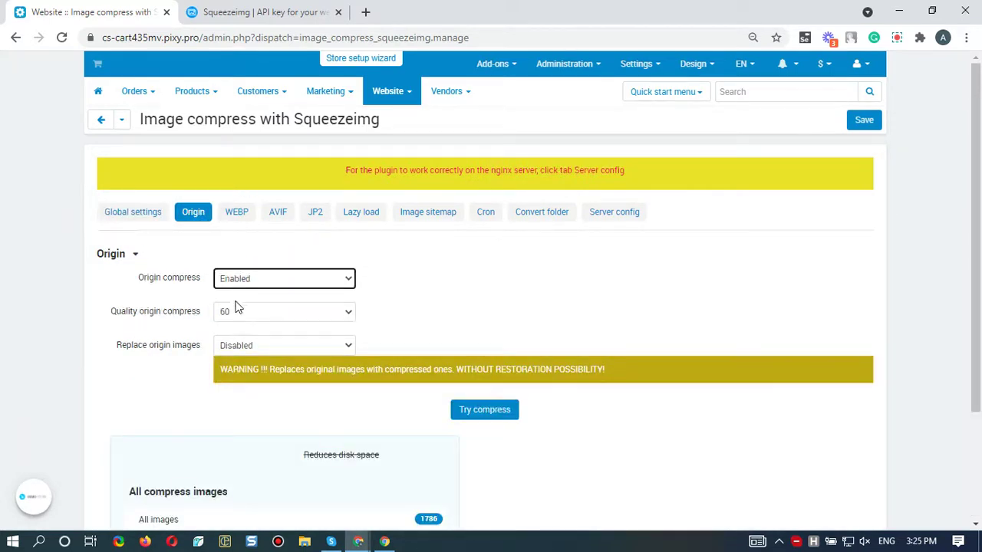
left_click(238, 315)
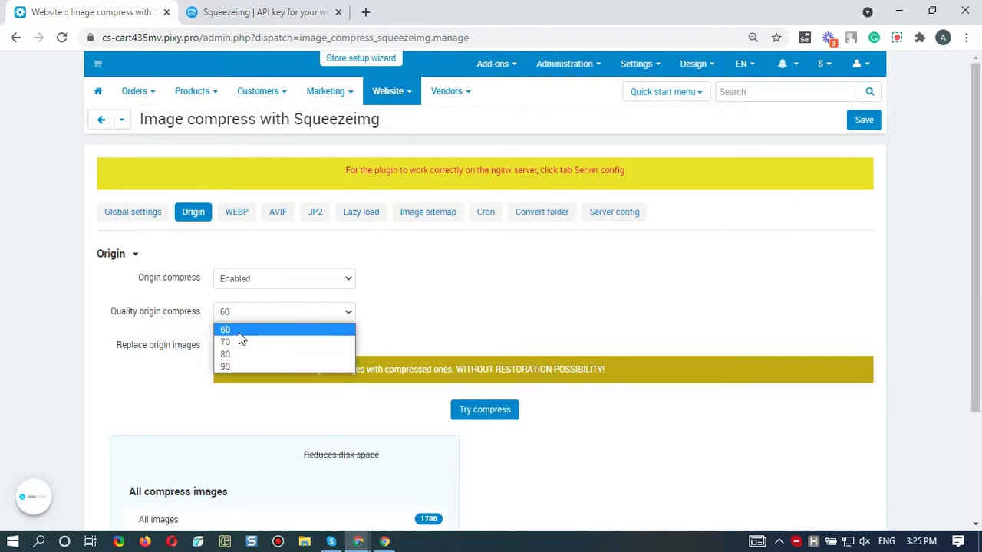
left_click(246, 328)
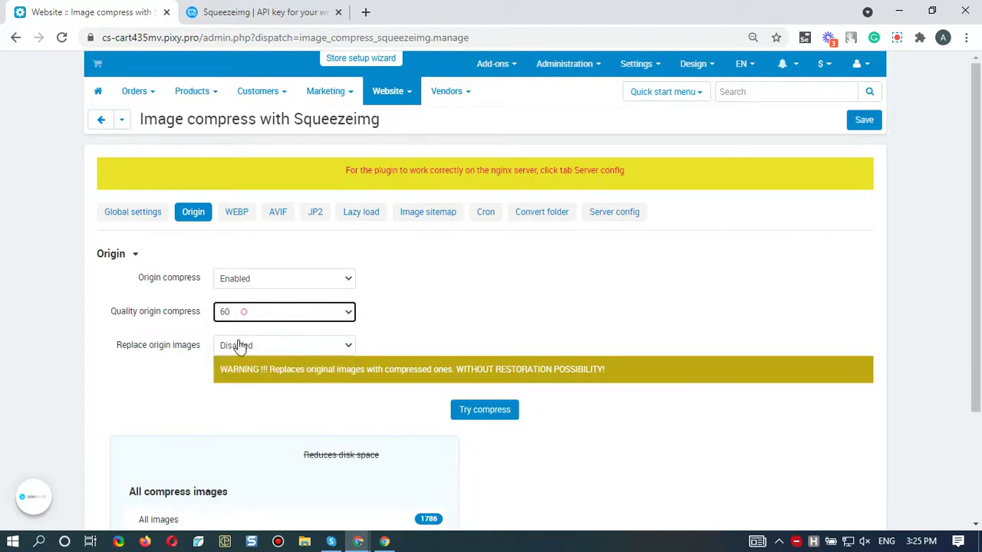
left_click(240, 346)
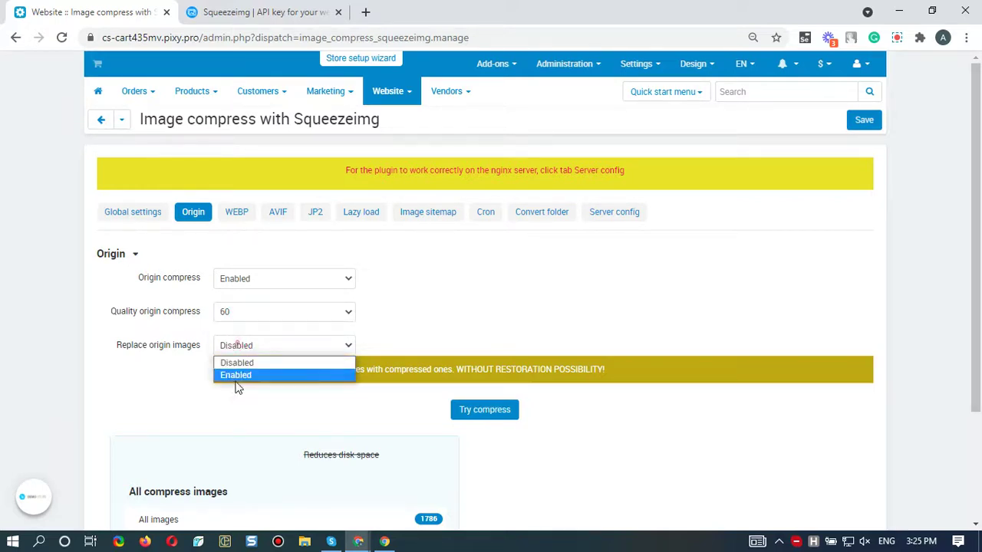
left_click(417, 338)
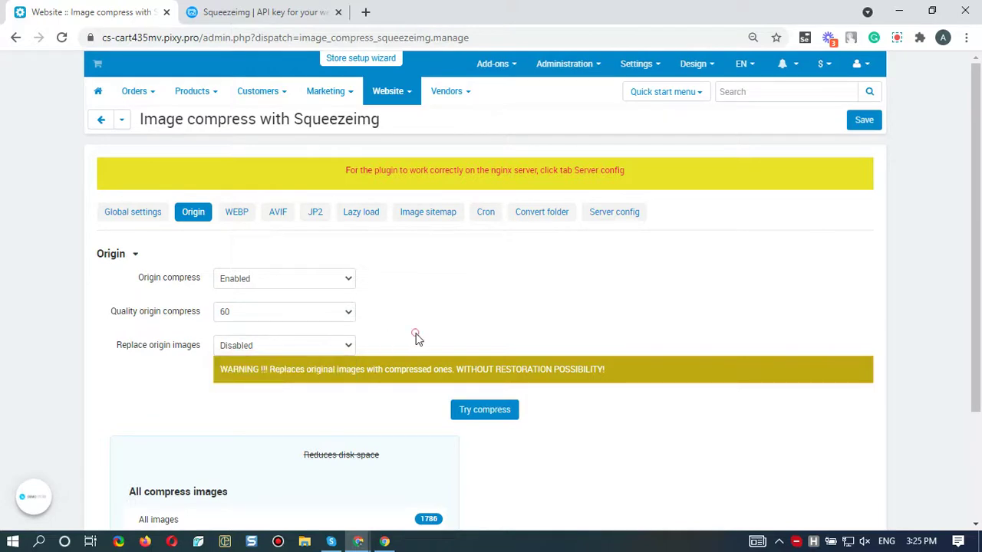
left_click(863, 121)
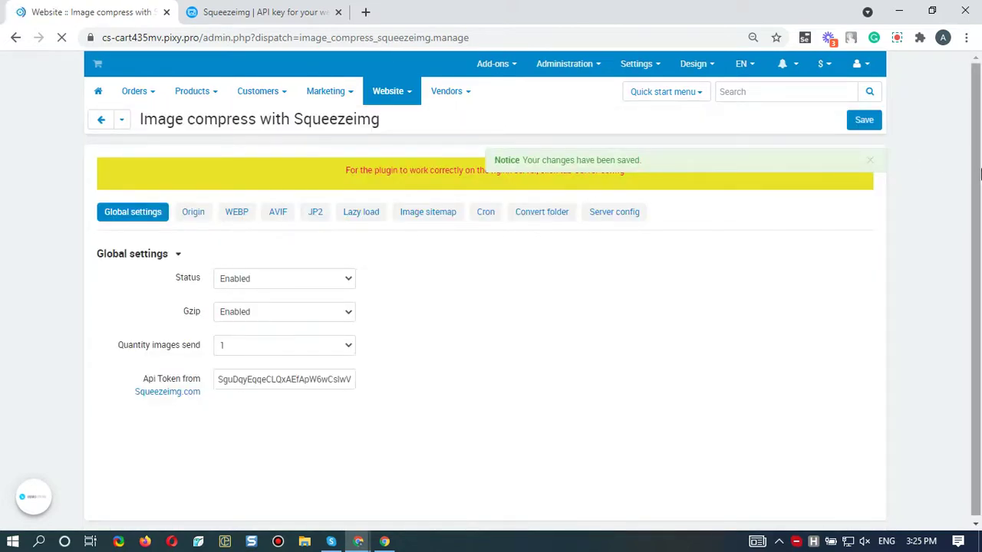
Run a trial origin compression and compare the original image with the optimized one
left_click(193, 212)
left_click_drag(981, 304, 980, 410)
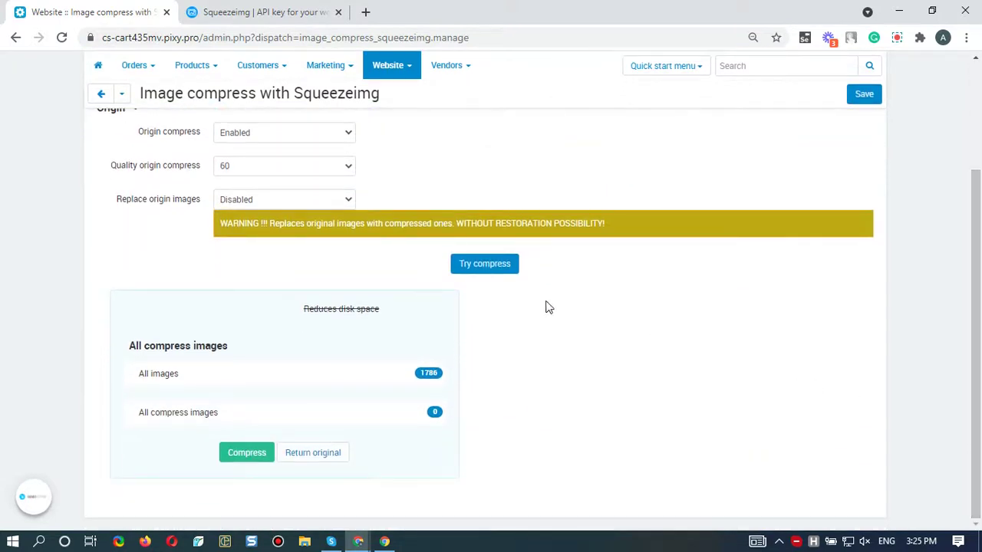
left_click(489, 266)
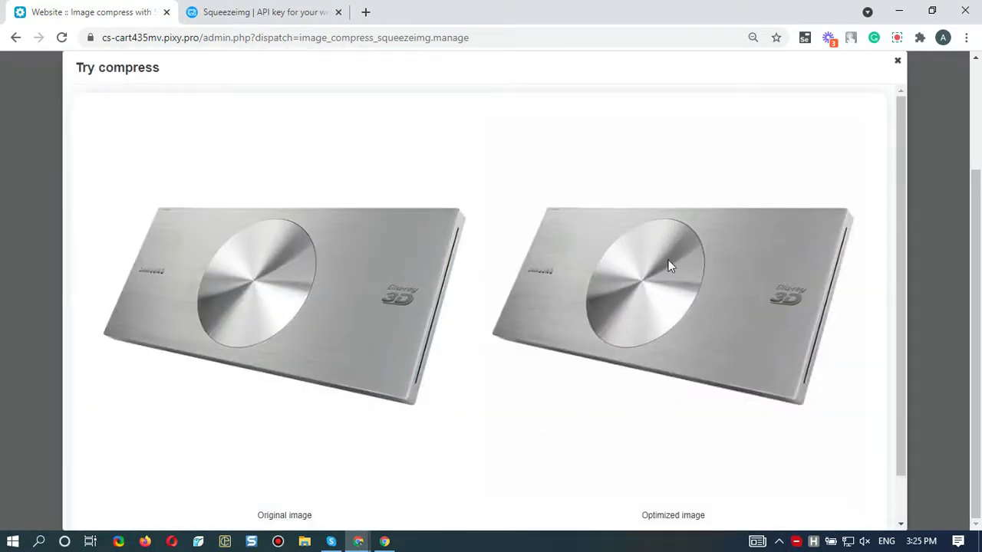
left_click(896, 65)
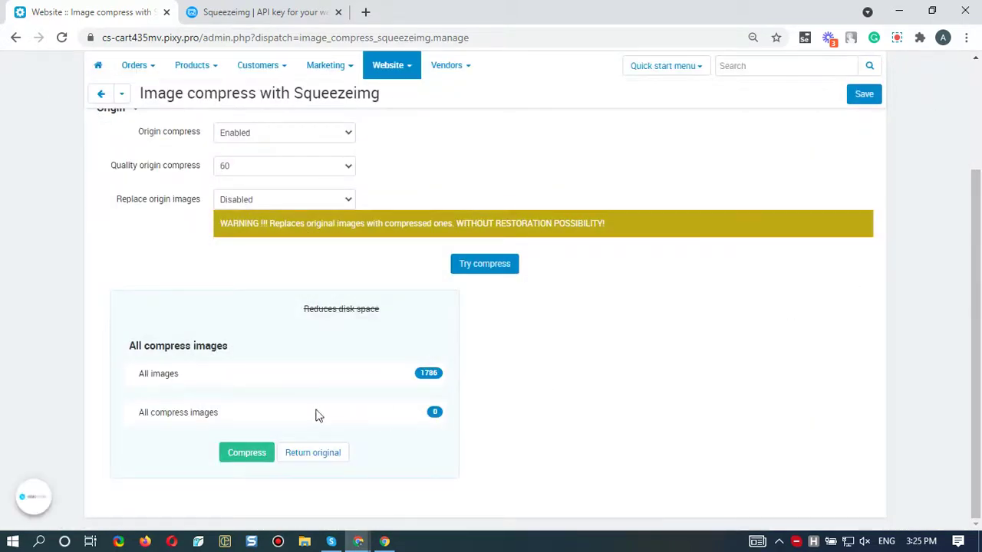
Start compressing the store's origin images, then reload the add-on page
left_click(254, 454)
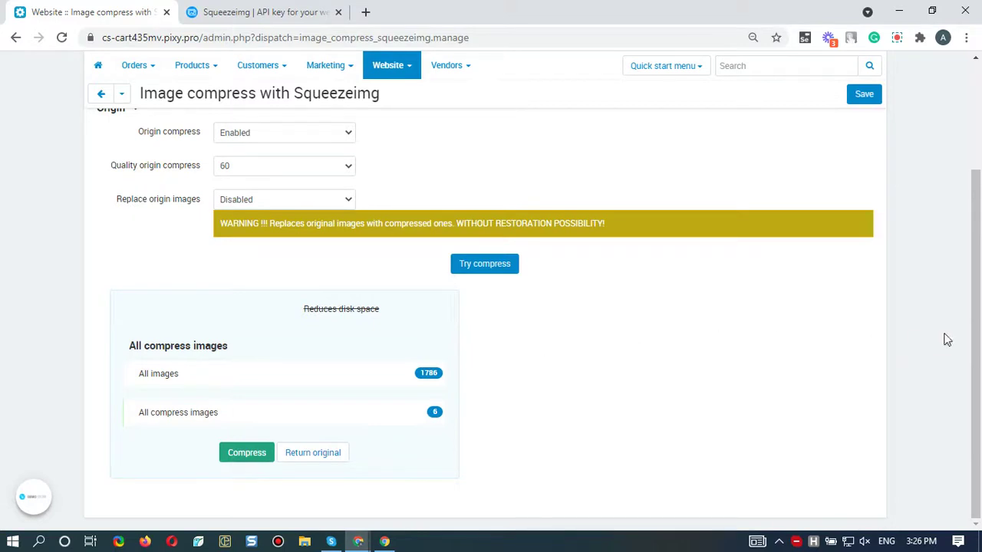
left_click_drag(976, 338, 976, 230)
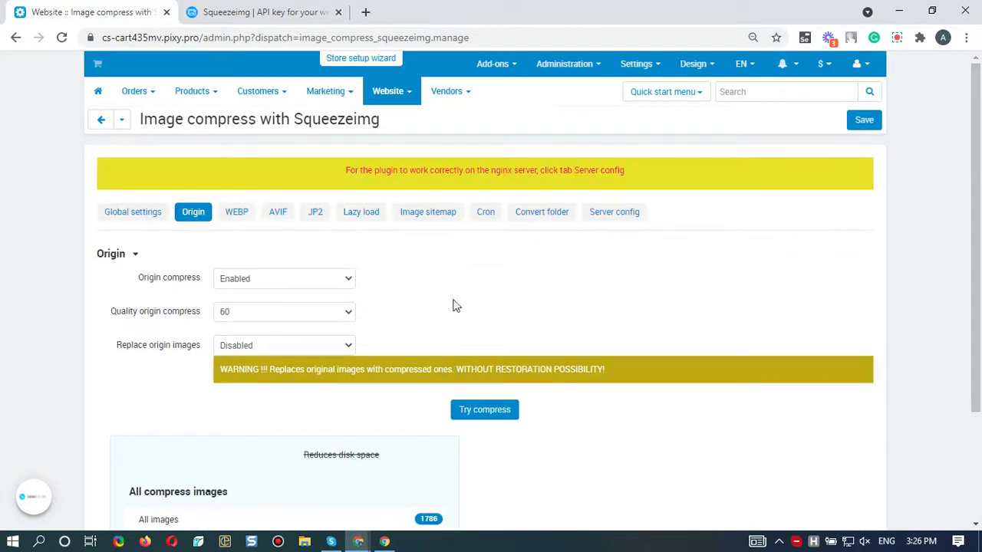
left_click(61, 37)
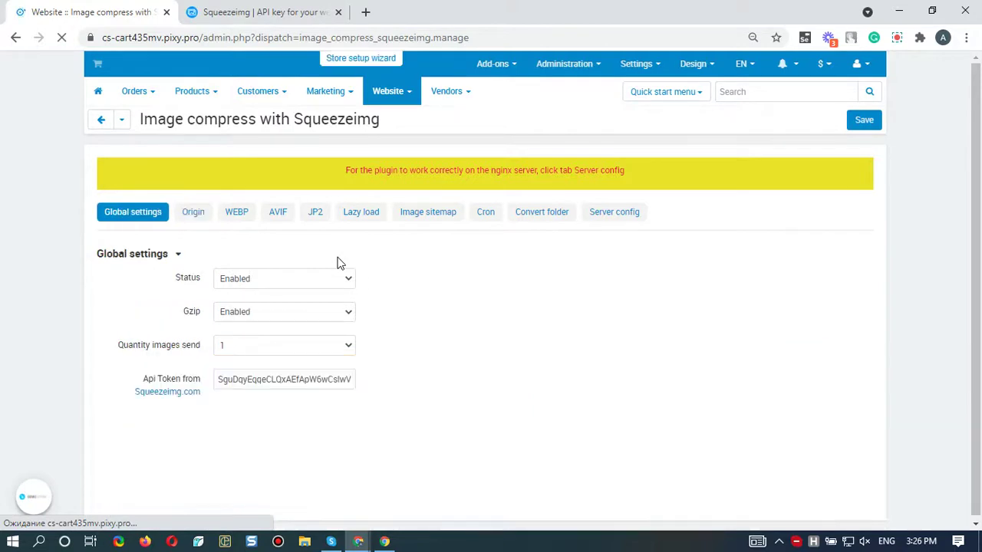
Enable Webp compress with its quality at 60 and save the settings
left_click(240, 221)
scroll(980, 313, "down", 1)
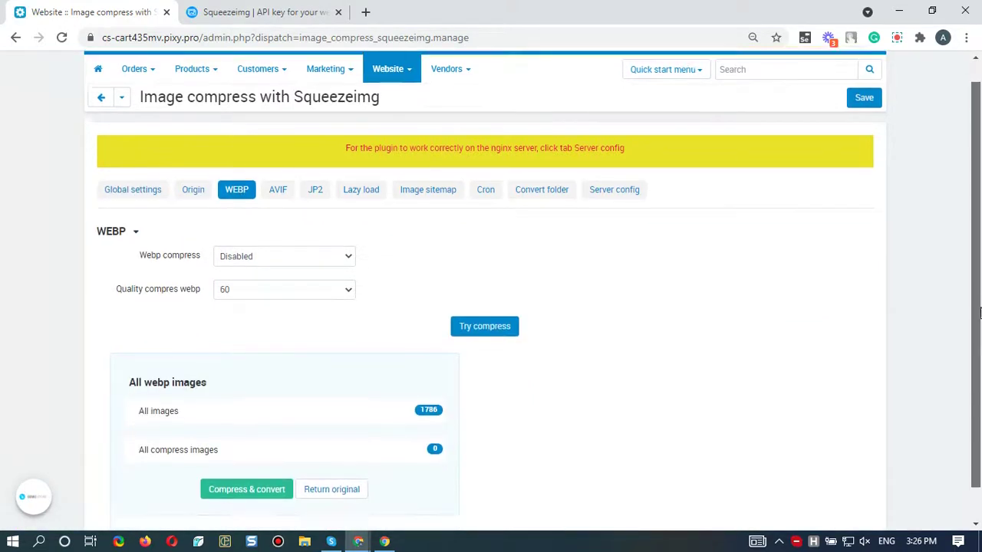
left_click(313, 220)
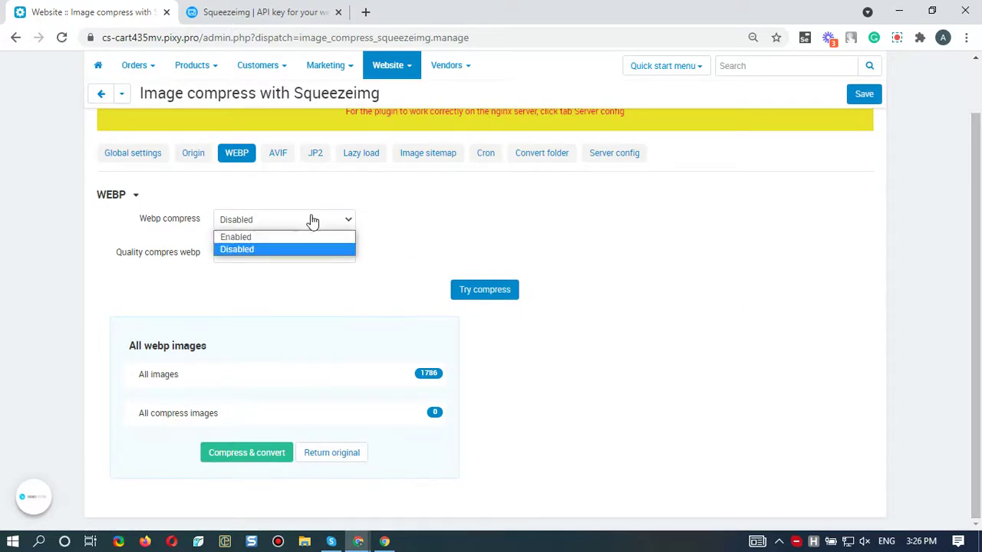
left_click(291, 237)
left_click(284, 253)
left_click(278, 254)
left_click(865, 98)
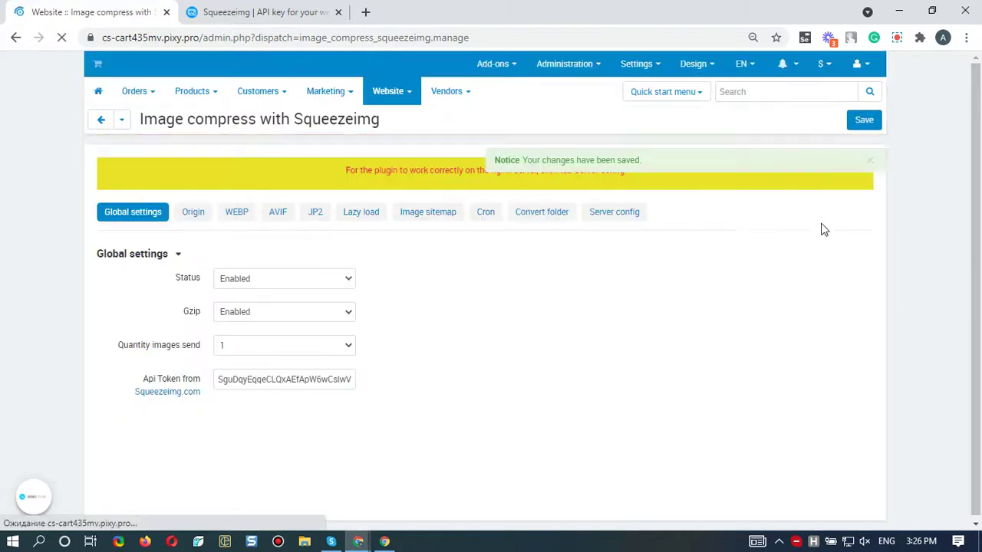
Start compressing and converting the store's images to WebP
left_click(238, 214)
scroll(980, 264, "down", 2)
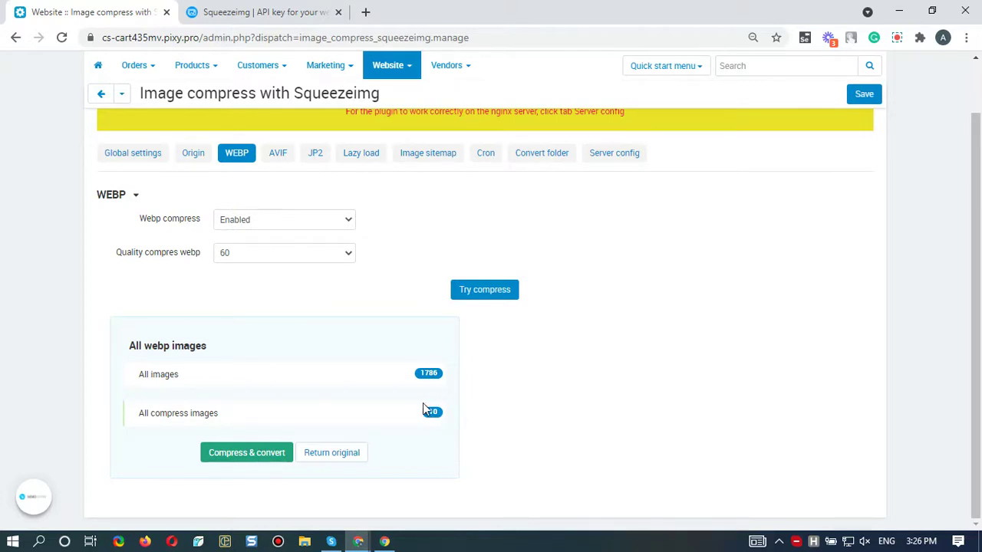
Reload the add-on page and return the store's WebP images to their originals
left_click(62, 41)
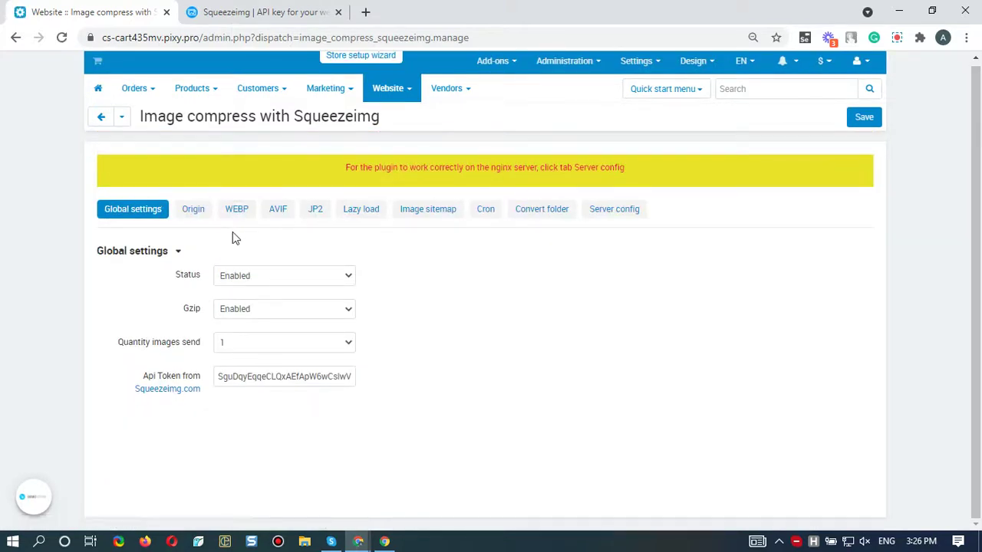
left_click(237, 212)
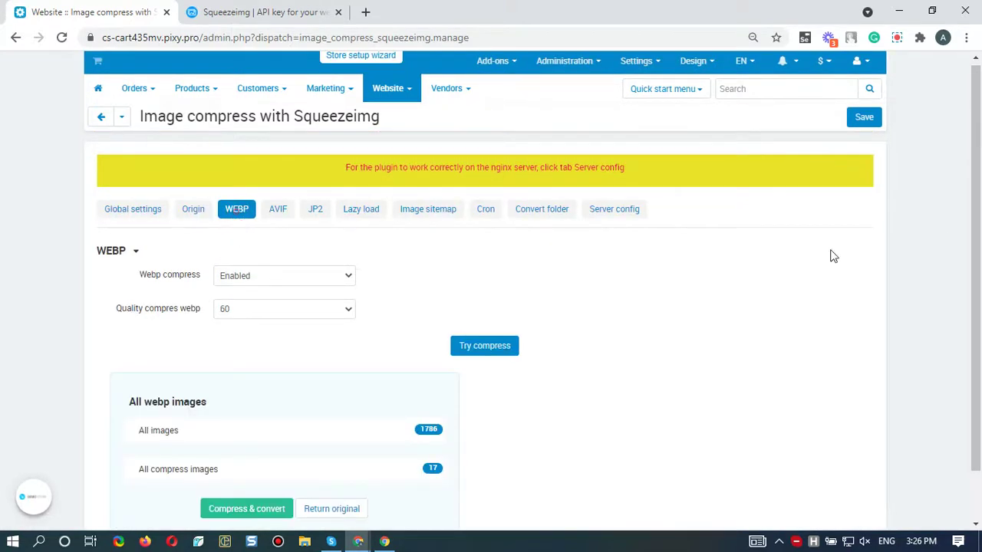
scroll(979, 267, "down", 2)
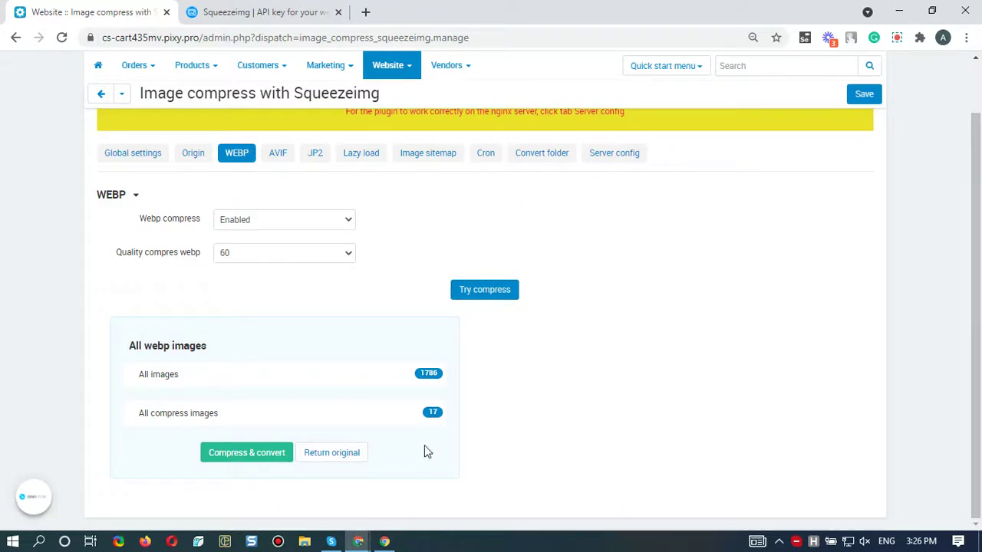
left_click(340, 453)
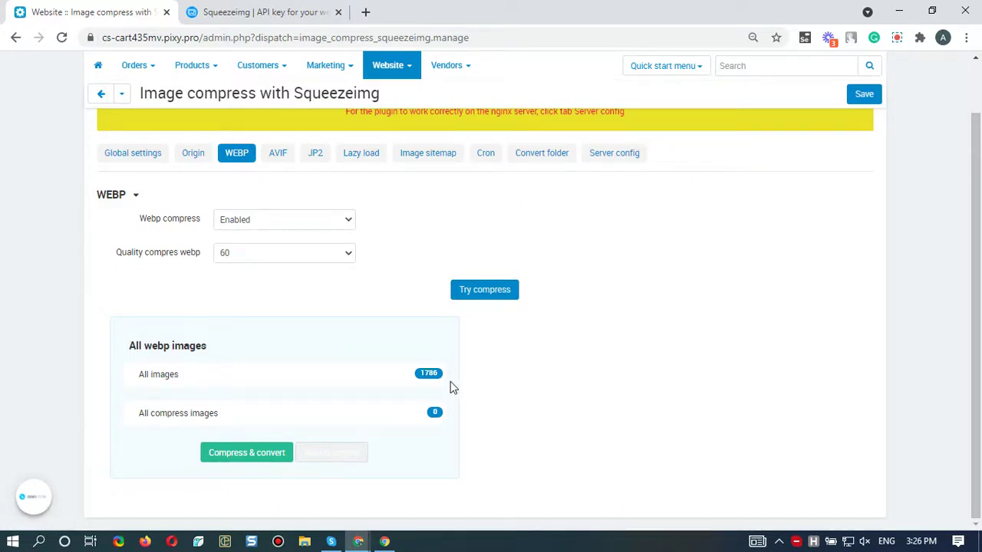
Set Webp compress to Disabled and save the add-on settings
left_click(346, 223)
left_click(325, 251)
left_click(870, 101)
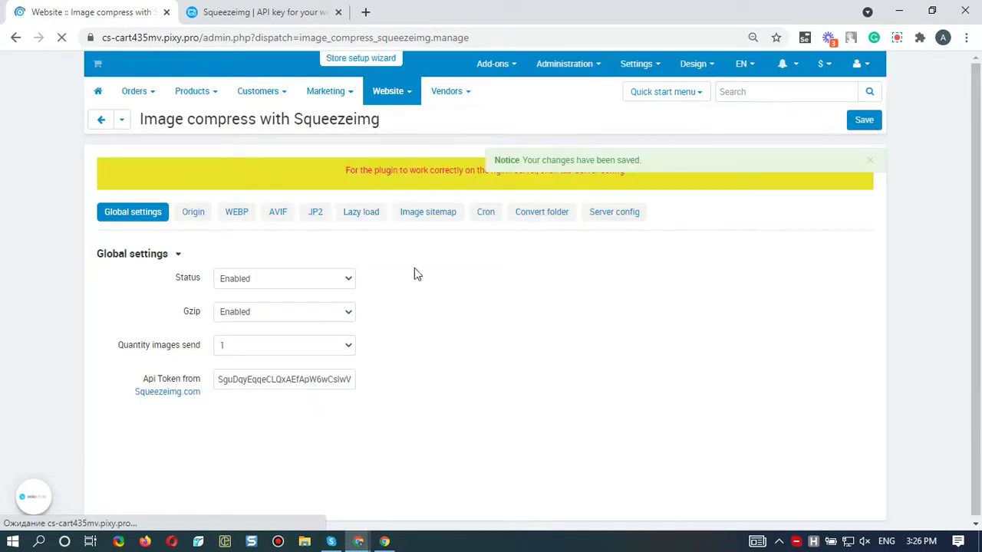
Set the AVIF status to Enabled with its compression quality at 60 and save the settings
left_click(280, 223)
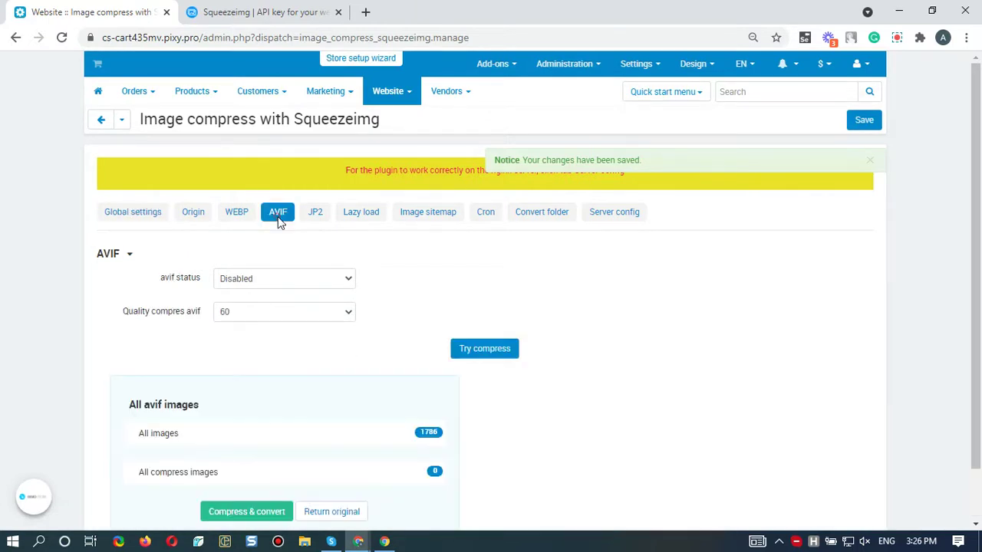
scroll(979, 311, "down", 1)
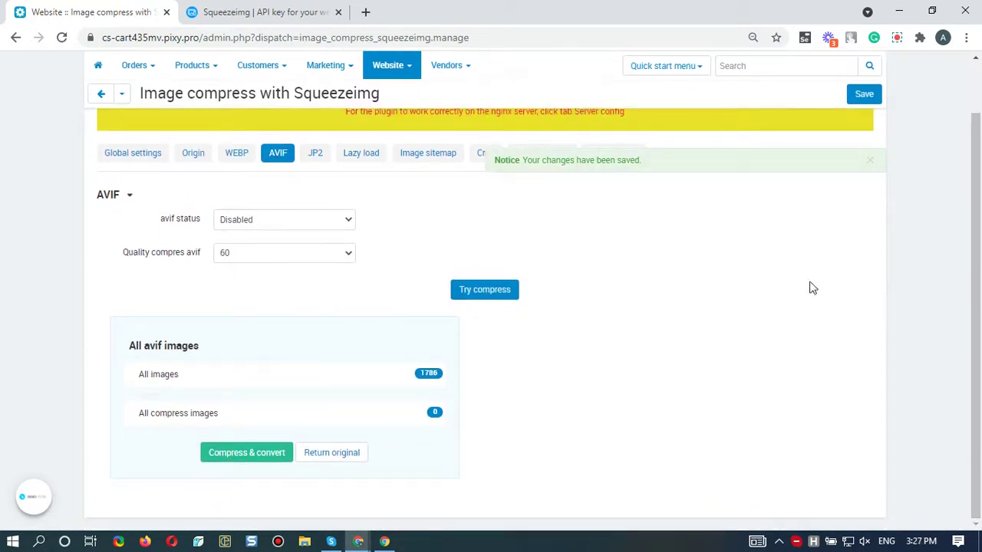
left_click(321, 219)
left_click(299, 237)
left_click(296, 253)
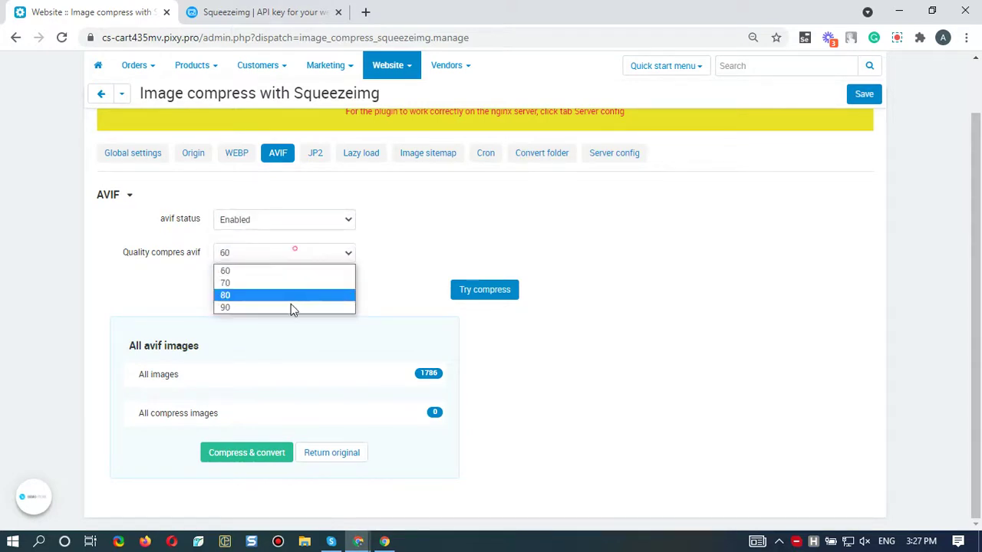
left_click(288, 261)
left_click(862, 94)
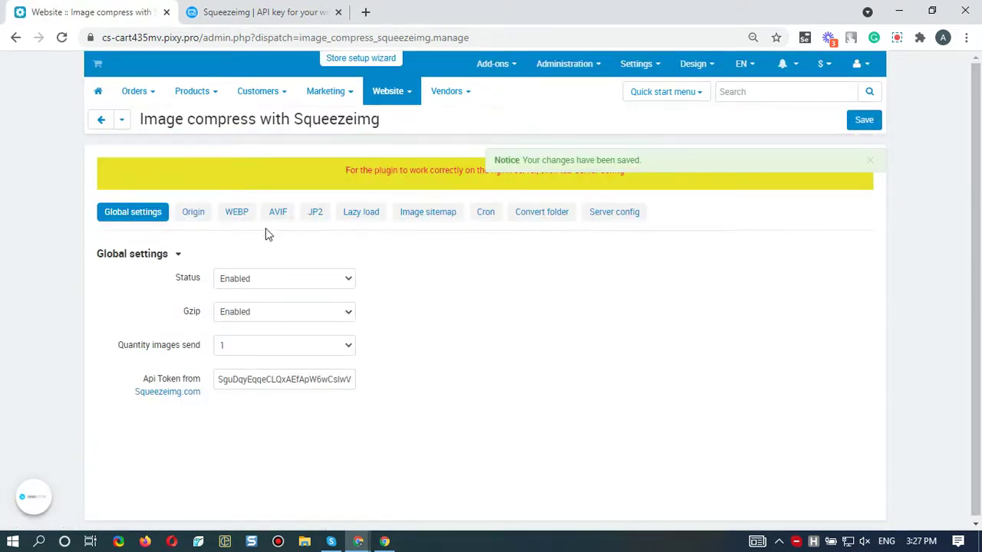
Start compressing and converting the store's images to AVIF
left_click(274, 215)
scroll(980, 283, "down", 2)
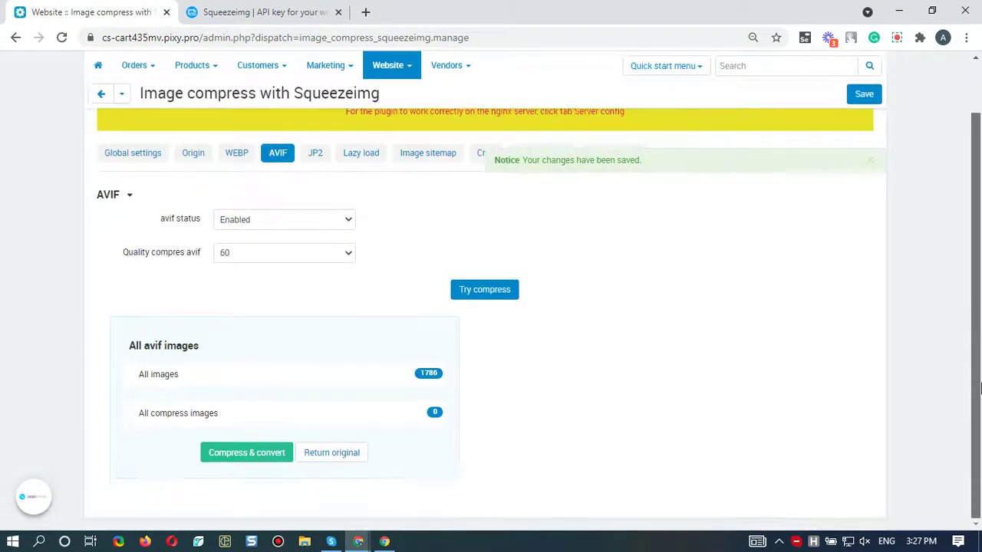
left_click(268, 446)
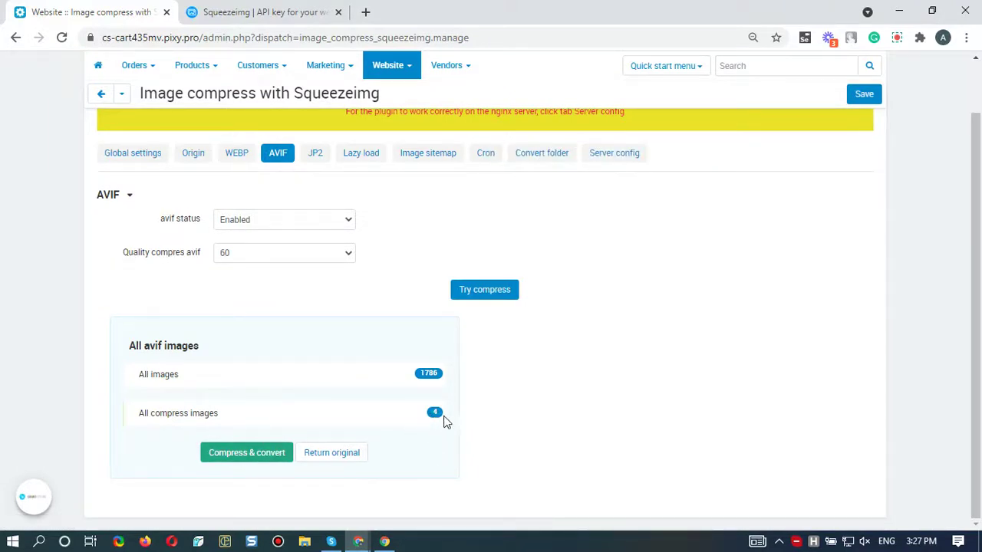
Set the AVIF status to Disabled and save the add-on settings
left_click(334, 227)
left_click(308, 248)
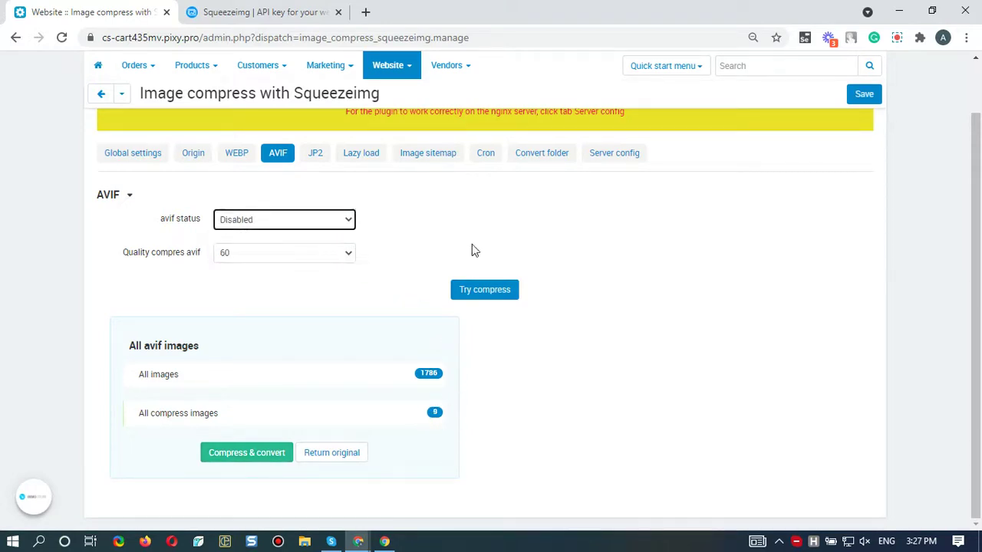
left_click(862, 97)
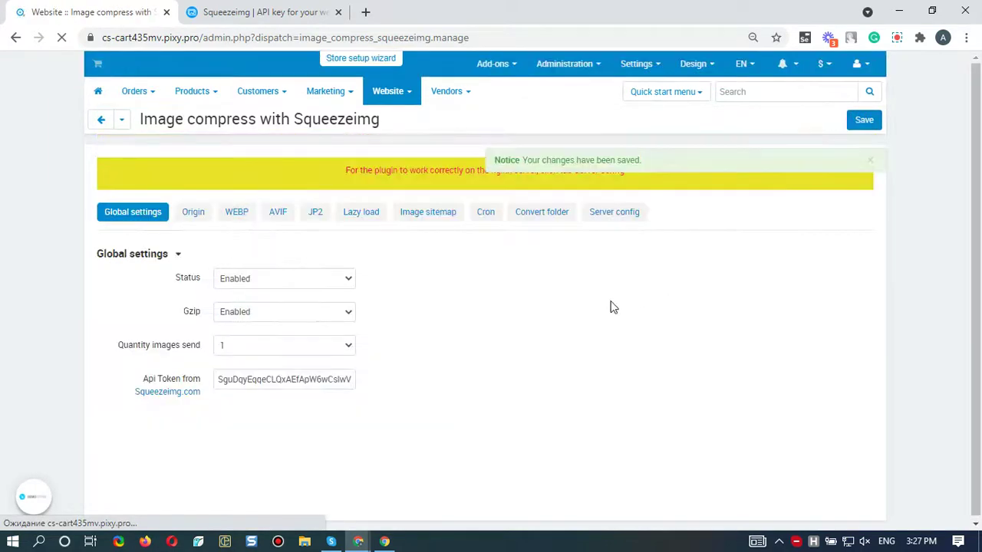
Set the JP2 status to Enabled with its quality at 60 and save the settings
left_click(314, 216)
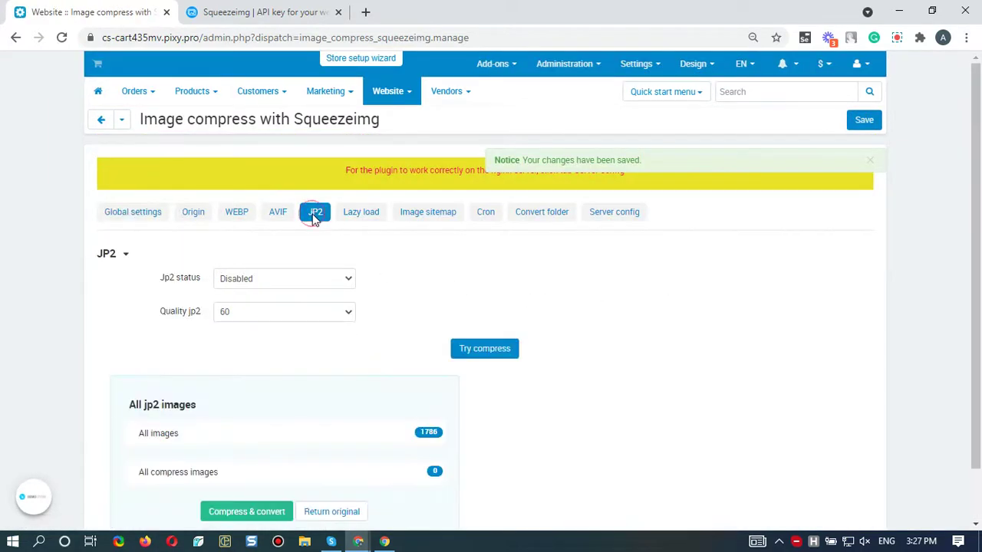
scroll(936, 277, "down", 1)
left_click(307, 223)
left_click(295, 235)
left_click(277, 254)
left_click(270, 255)
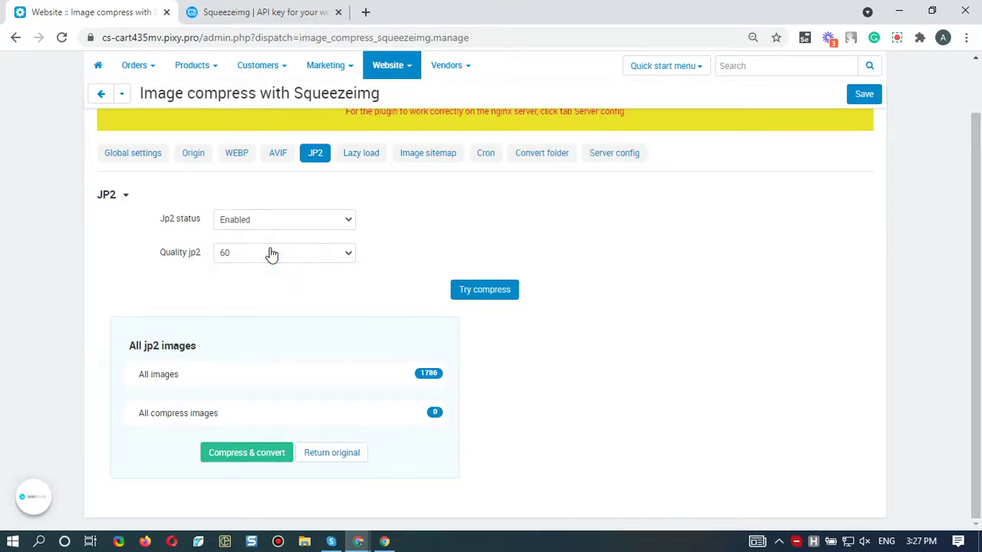
left_click(872, 94)
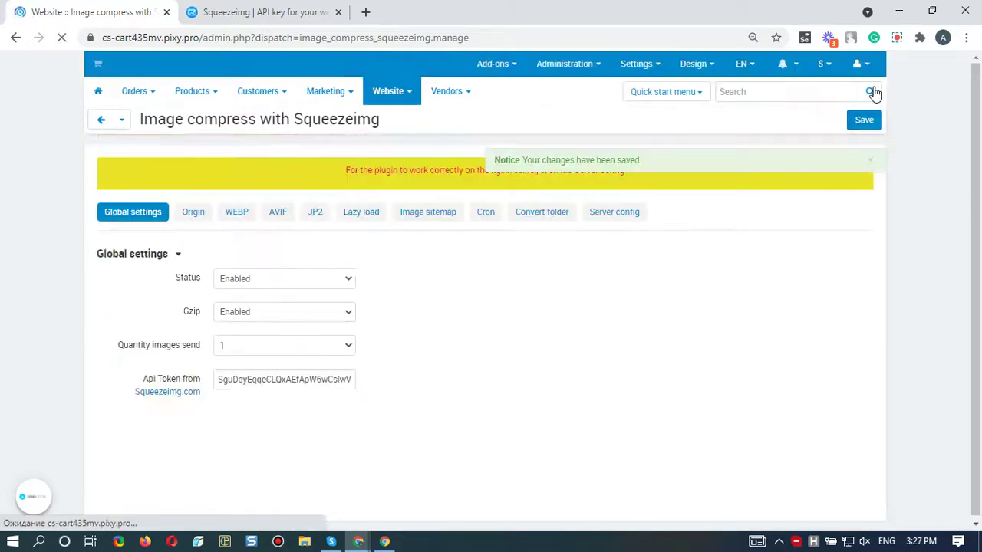
Start compressing and converting the store's images to JP2, then reload the add-on page
left_click(316, 212)
left_click_drag(978, 223, 978, 276)
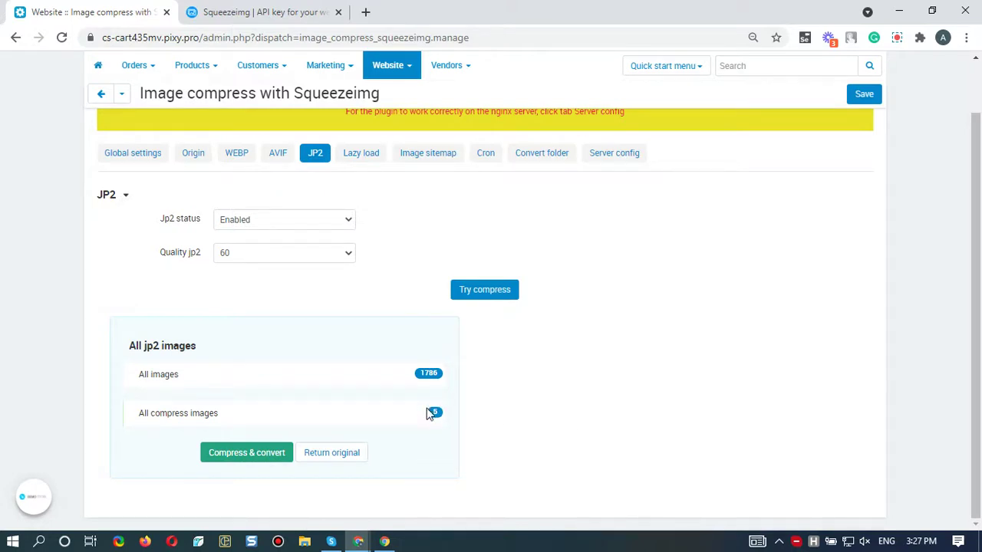
left_click(62, 38)
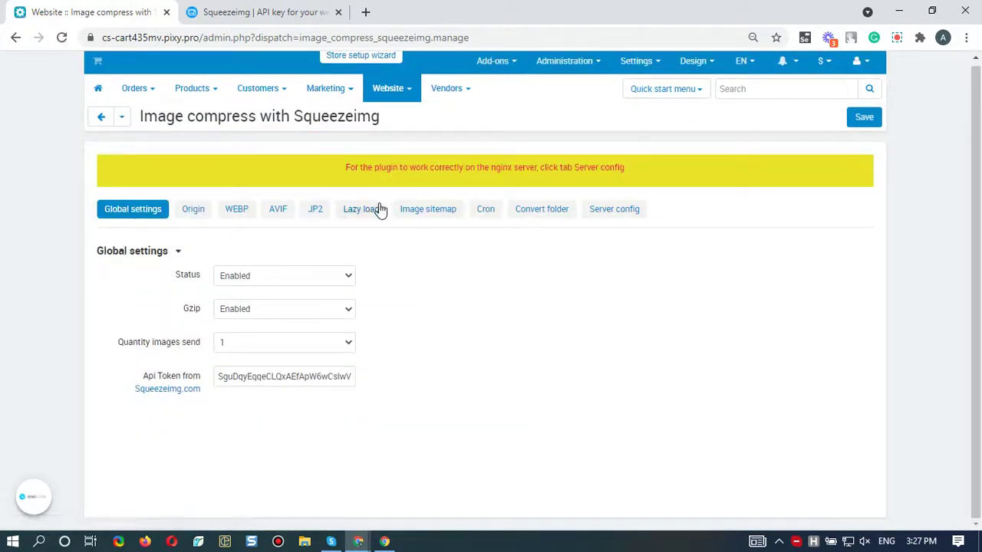
Enable lazy load, choose the light green ring as its loading image, and save the settings
left_click(376, 210)
scroll(491, 238, "down", 1)
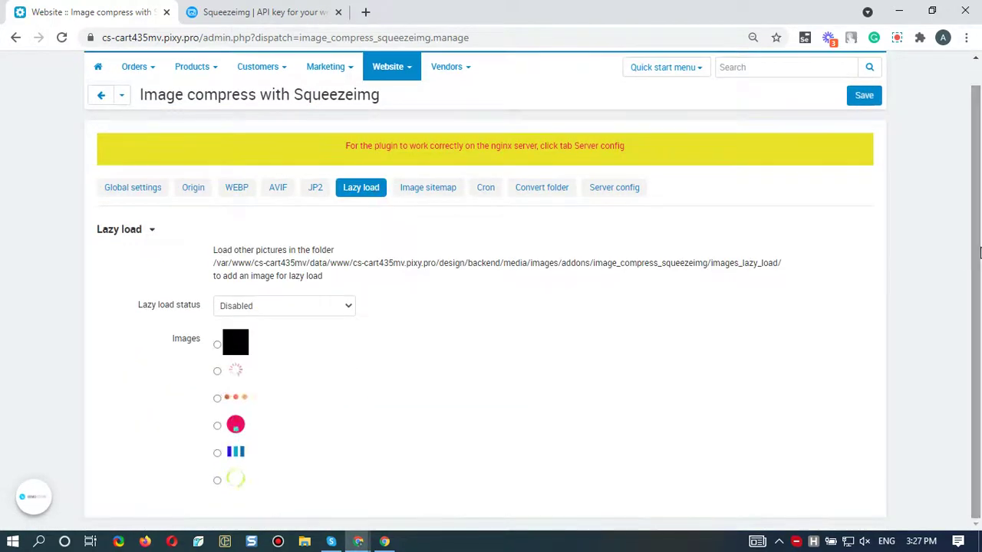
left_click(309, 311)
left_click(265, 323)
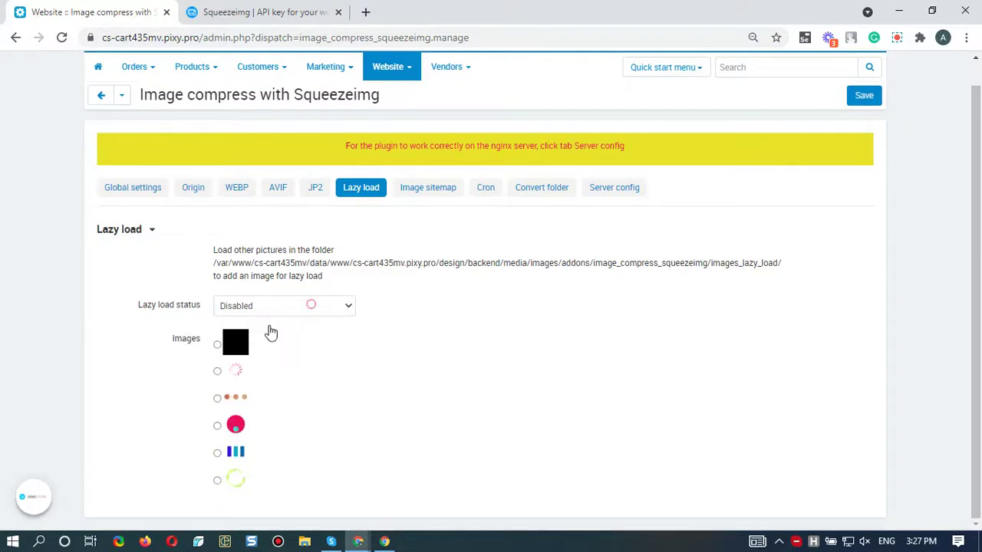
left_click(218, 370)
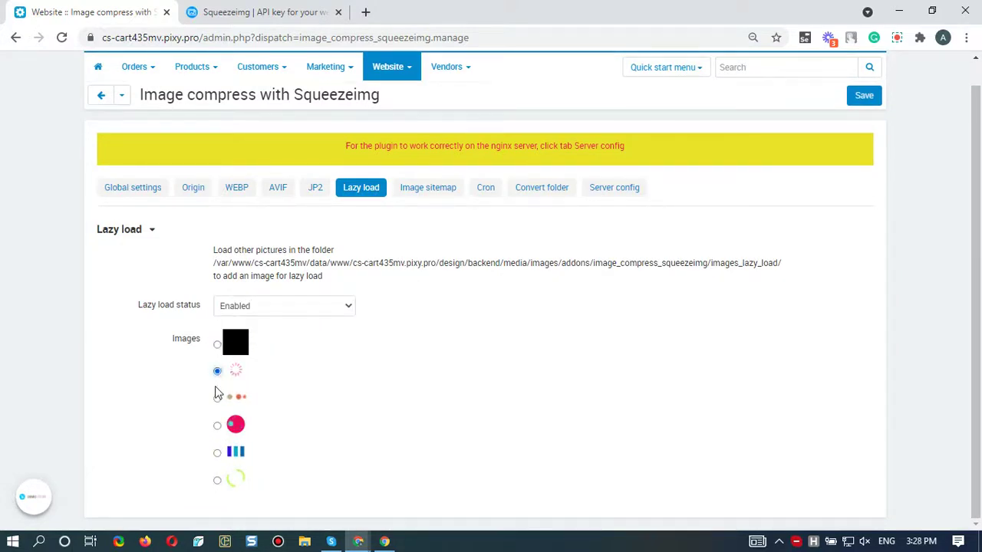
left_click(217, 426)
left_click(217, 452)
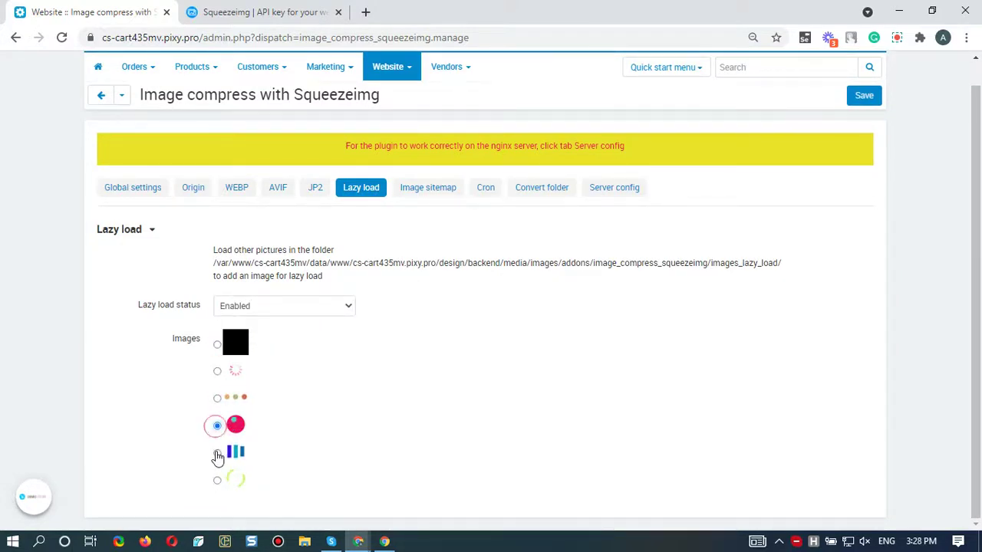
left_click(218, 481)
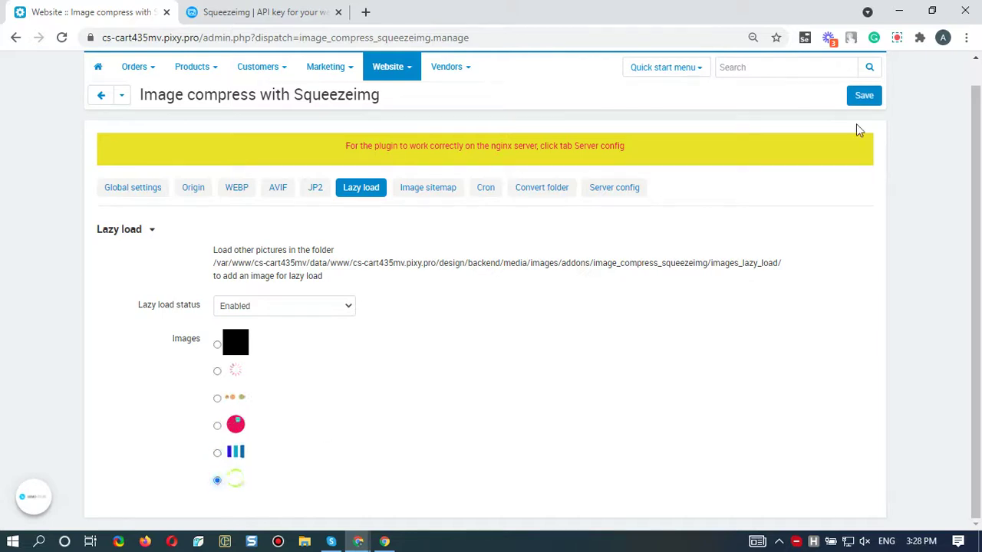
left_click(864, 99)
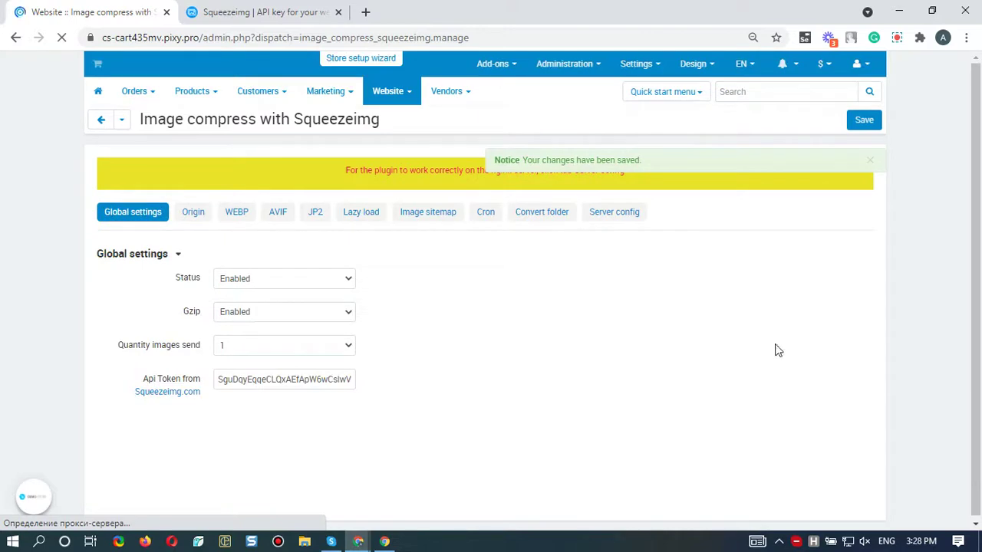
Generate the image sitemap from its link, look through the XML entries, and close the sitemap
left_click(420, 220)
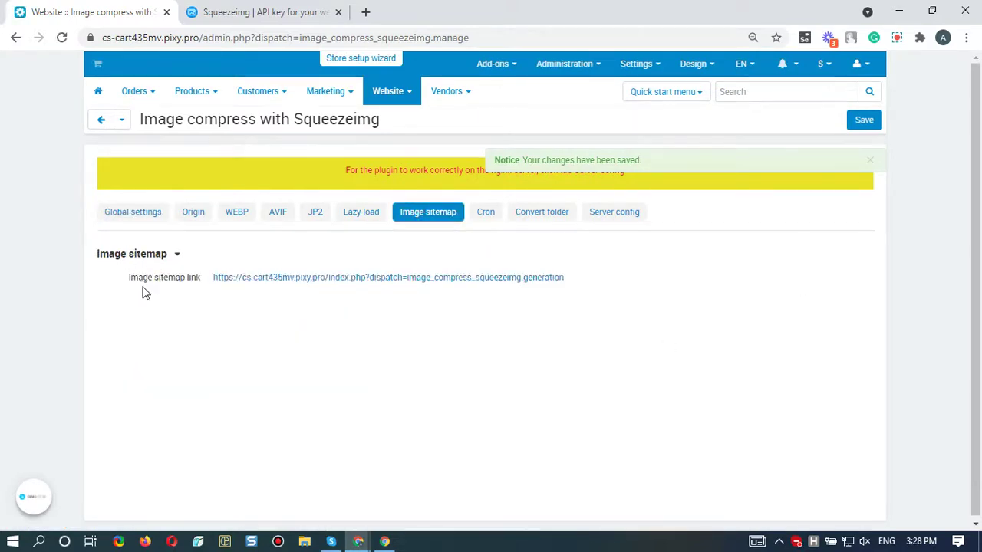
left_click(276, 278)
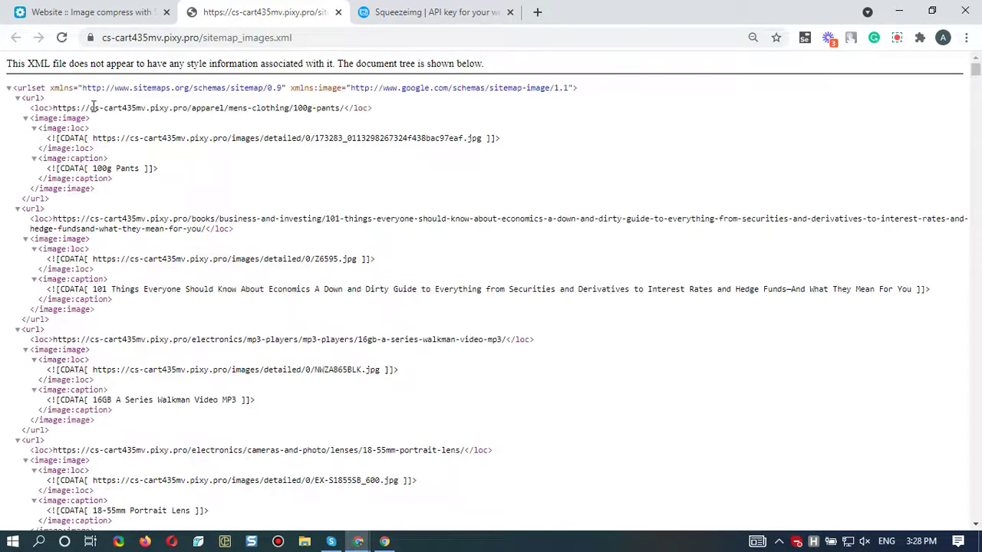
scroll(976, 70, "down", 10)
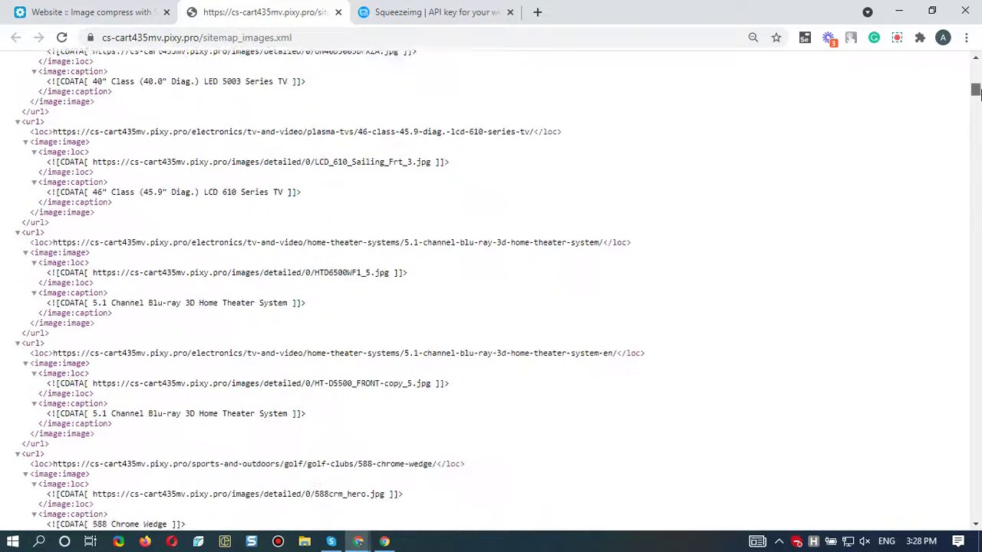
scroll(976, 72, "up", 9)
scroll(975, 70, "up", 2)
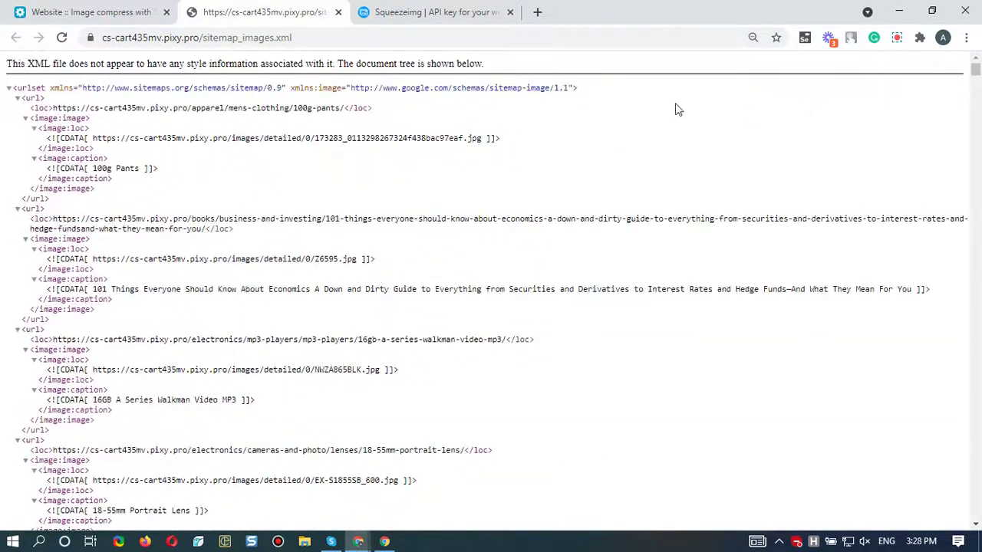
left_click(338, 12)
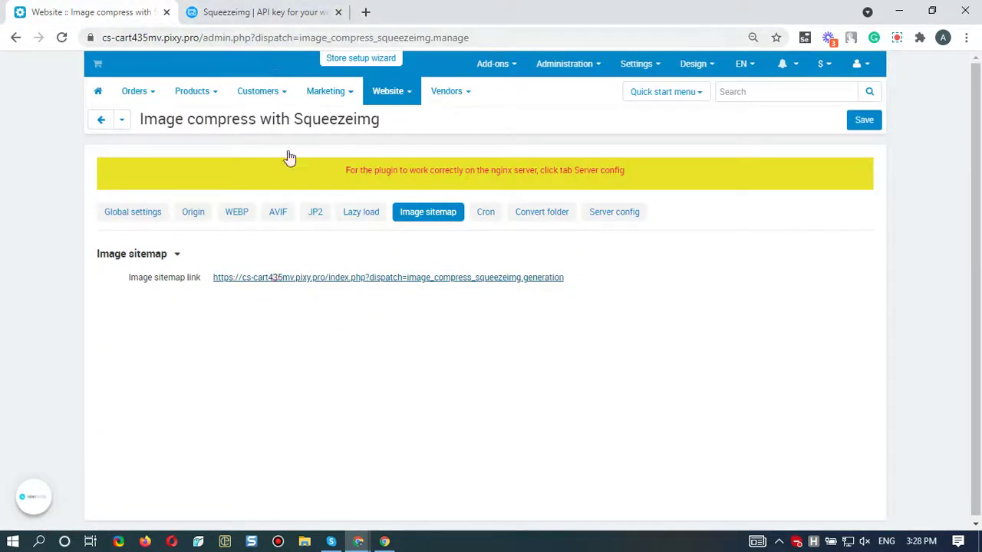
Review the cron link and command and the available choices for the cron file limit
left_click(488, 218)
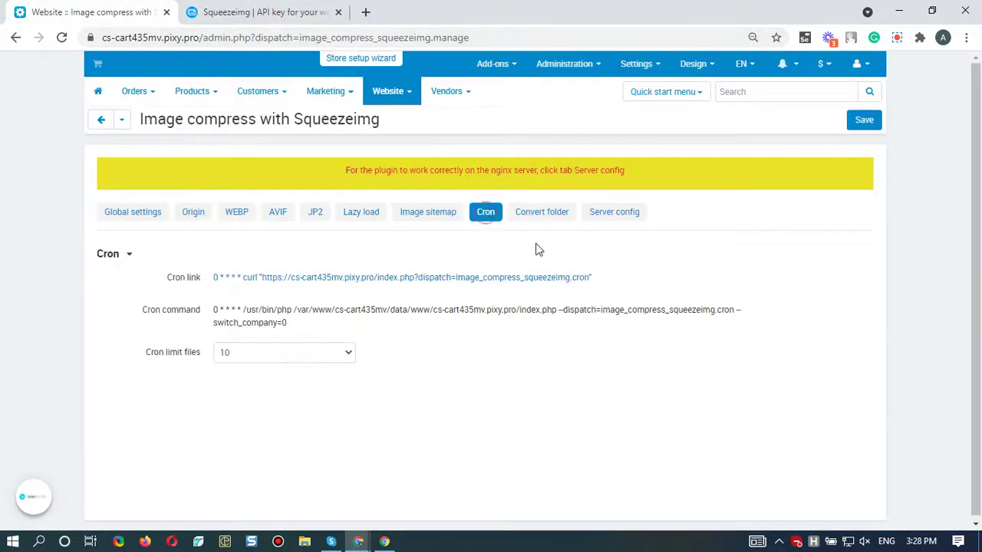
scroll(977, 214, "down", 1)
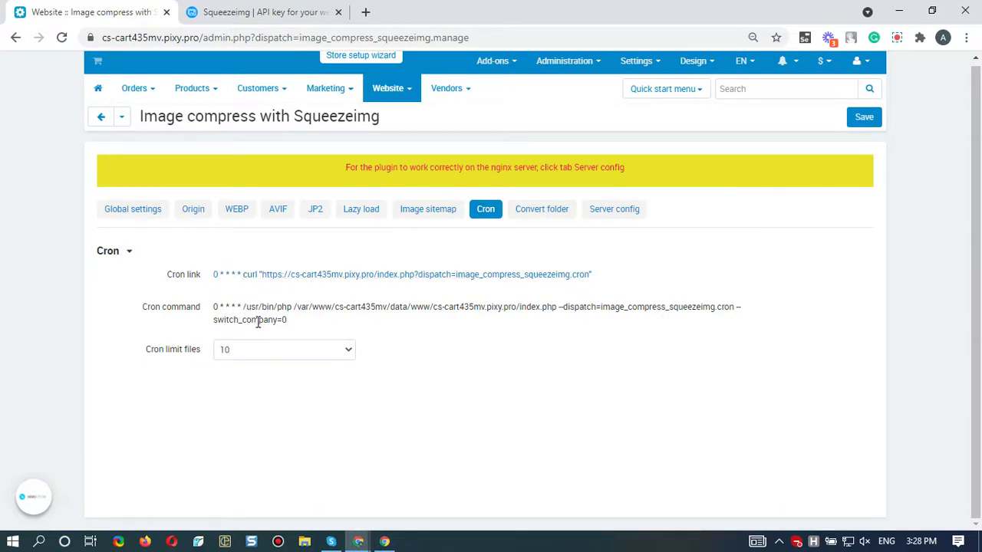
left_click(258, 351)
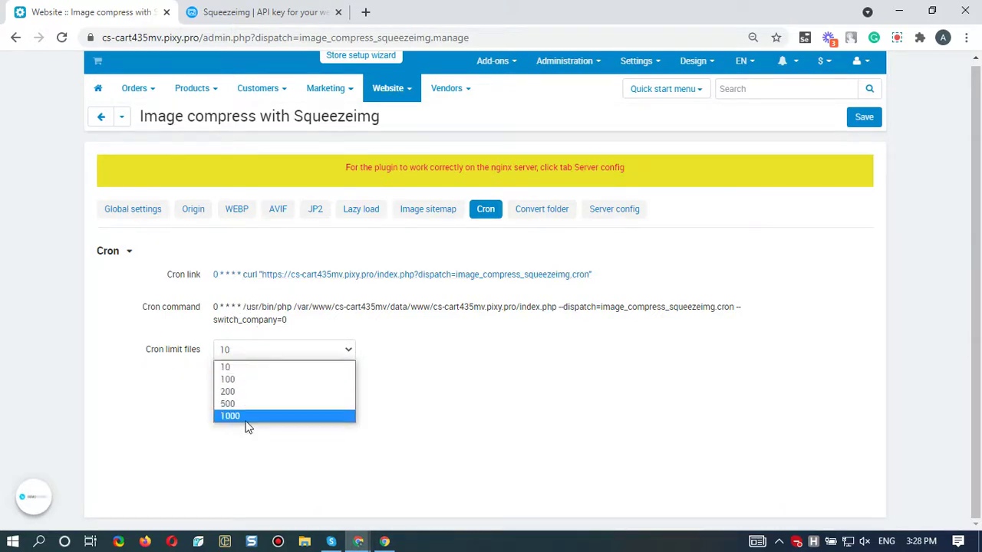
left_click(536, 221)
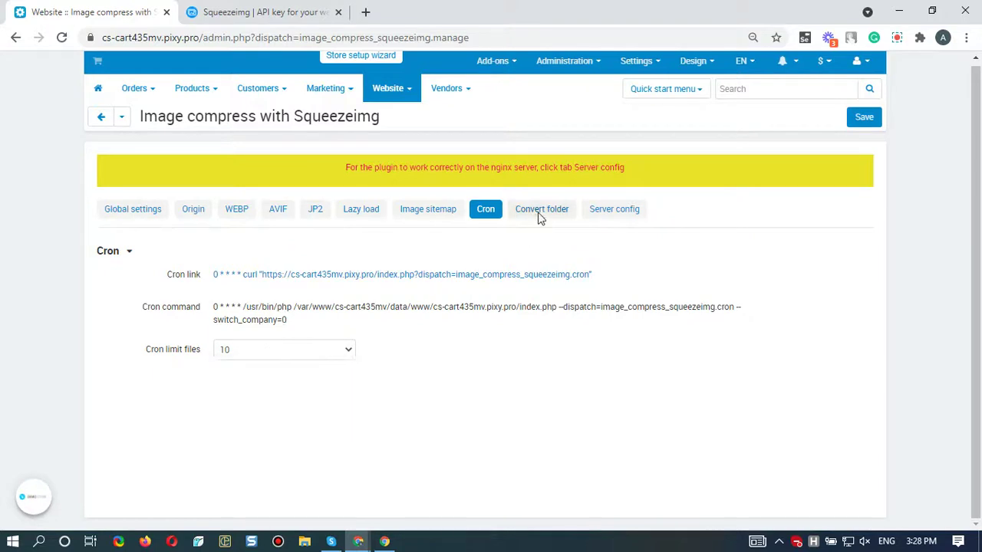
Go through the folder conversion options and compression levels, ending with COMPRESS and the LOW level selected
left_click(539, 219)
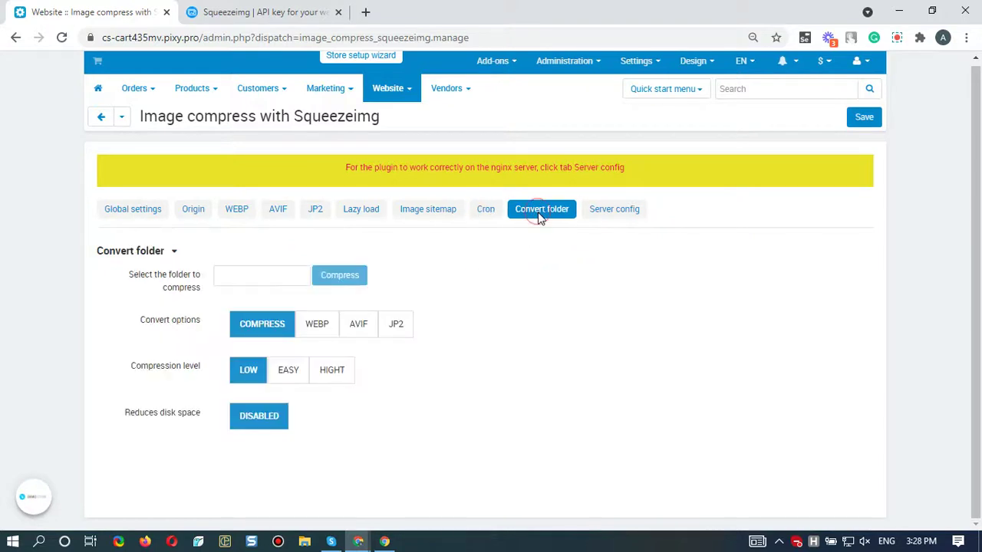
left_click(311, 330)
left_click(358, 328)
left_click(397, 330)
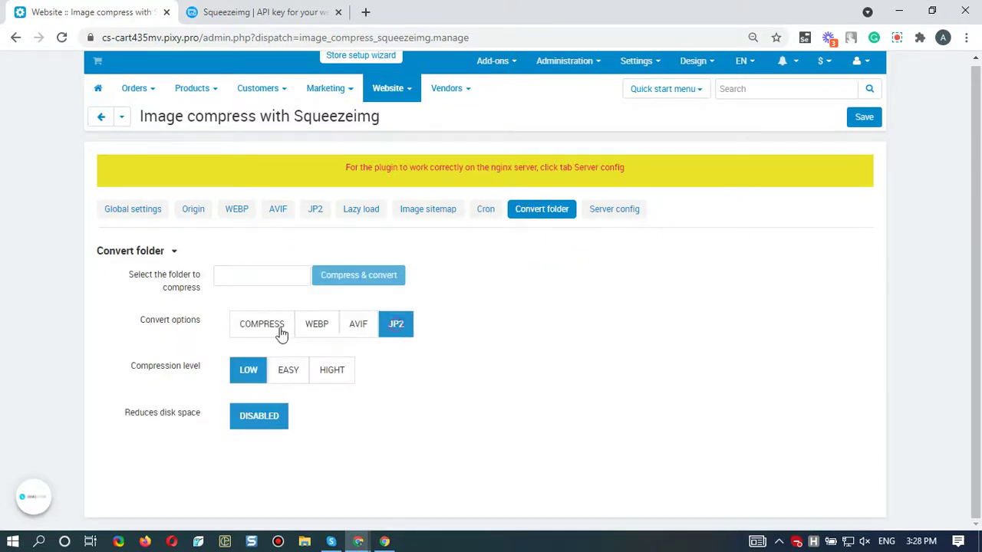
left_click(281, 336)
left_click(286, 373)
left_click(343, 371)
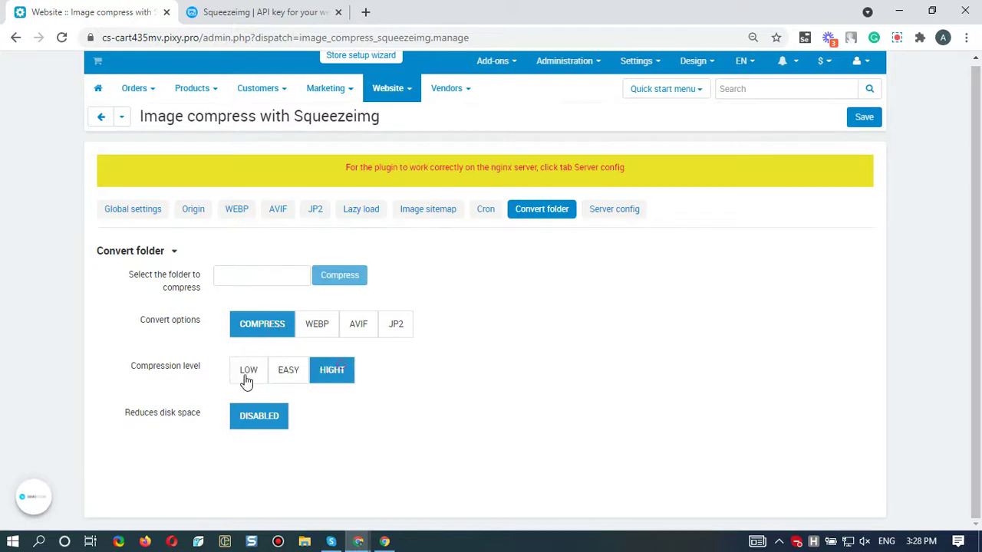
left_click(245, 378)
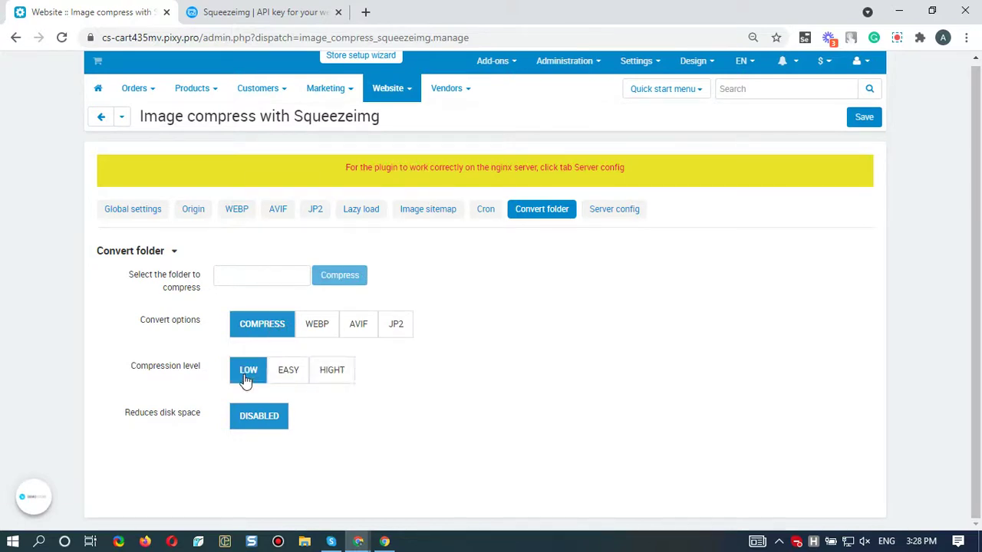
Choose the images folder, start compressing it, and close the processing list
left_click(297, 276)
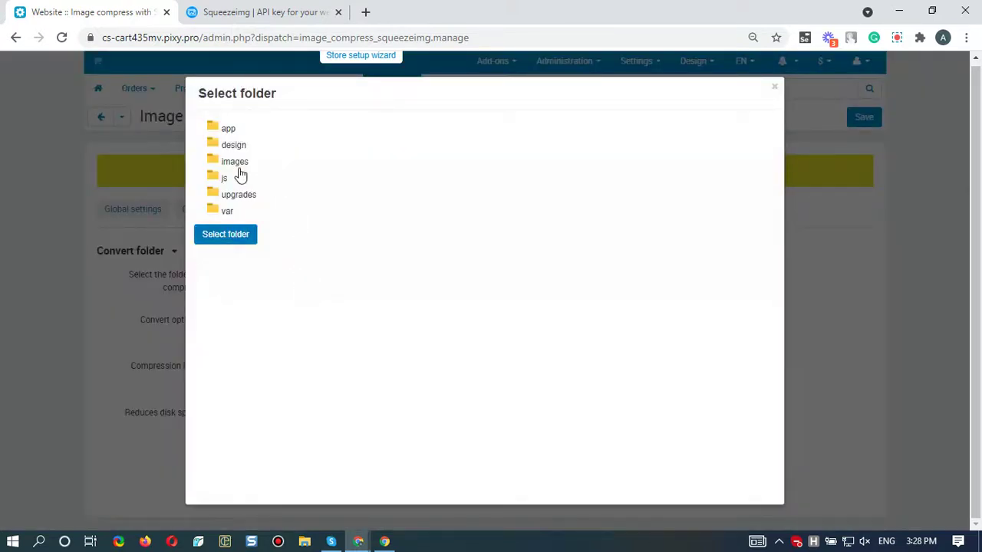
left_click(239, 166)
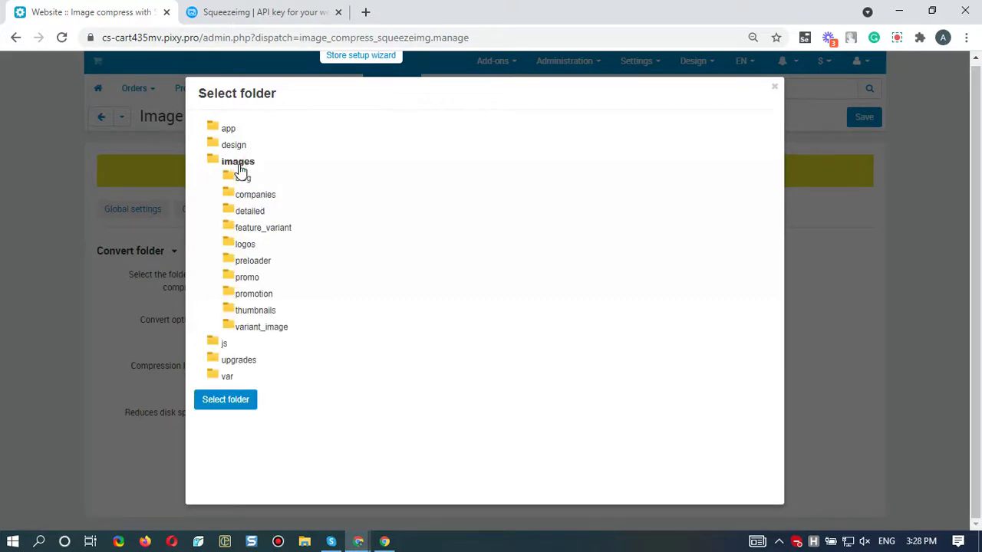
left_click(241, 410)
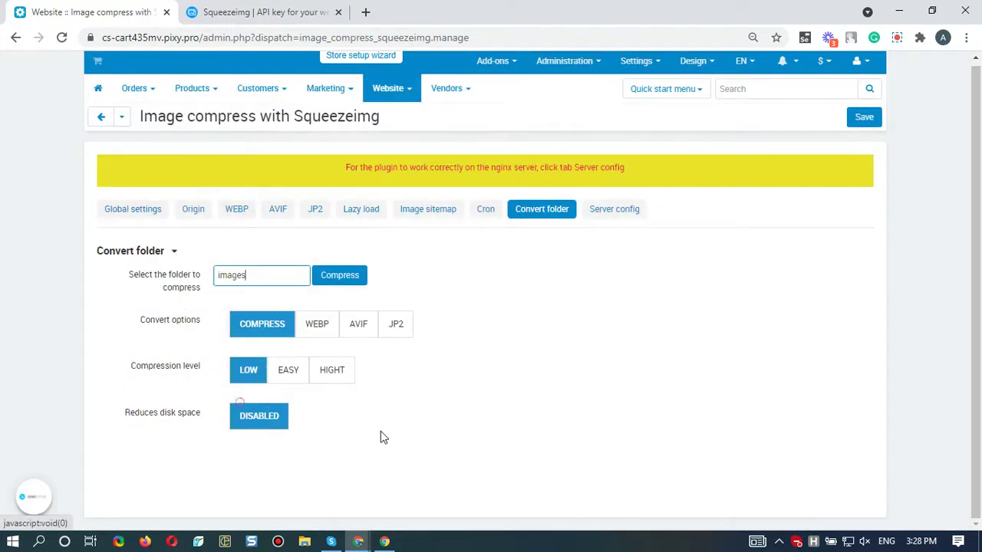
left_click(347, 276)
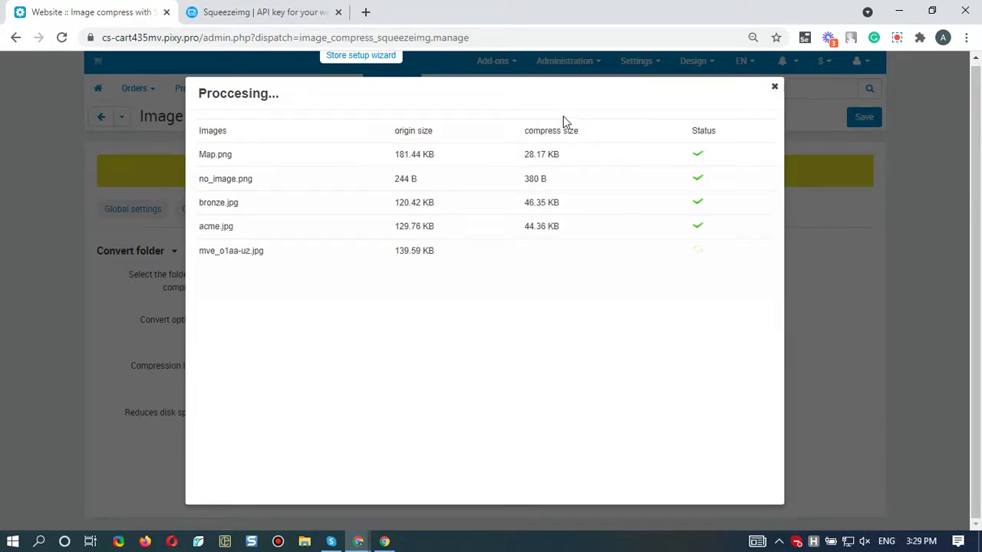
left_click(775, 89)
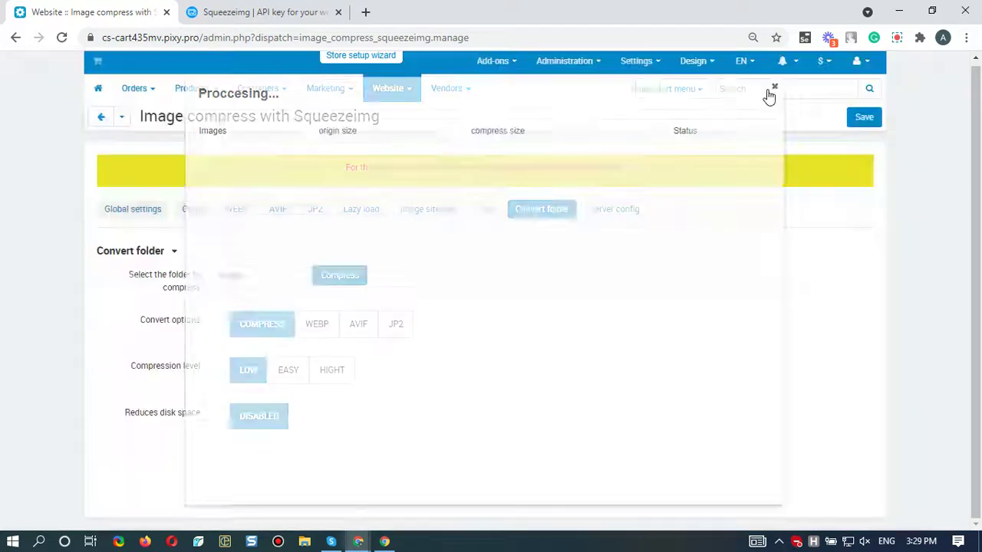
Compress and convert the images folder to WEBP at the EASY compression level, then close the processing list
left_click(318, 325)
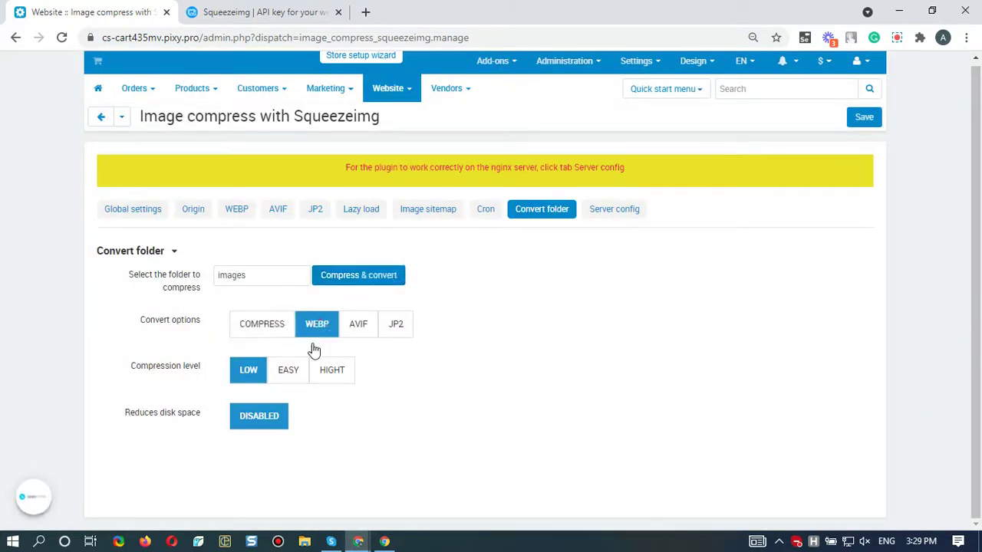
left_click(299, 372)
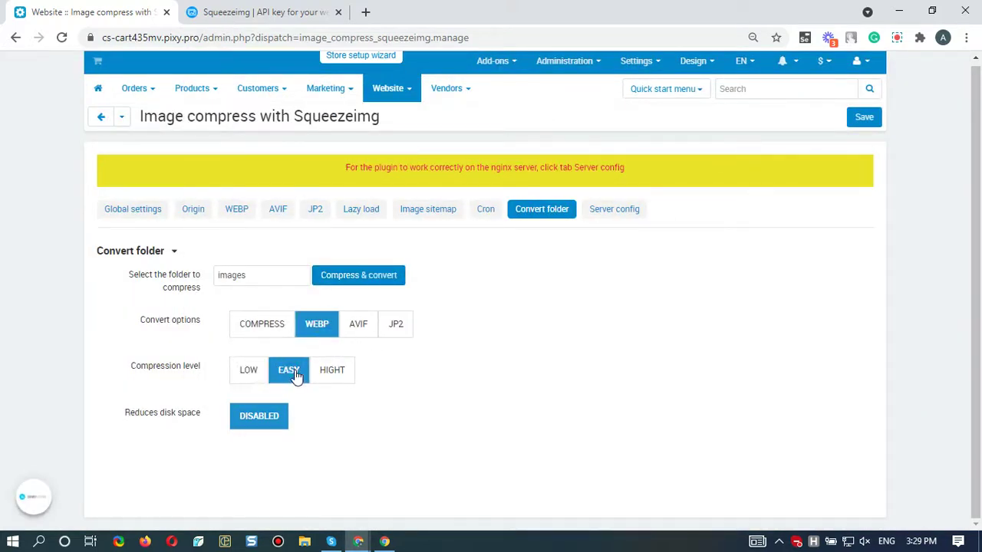
left_click(359, 281)
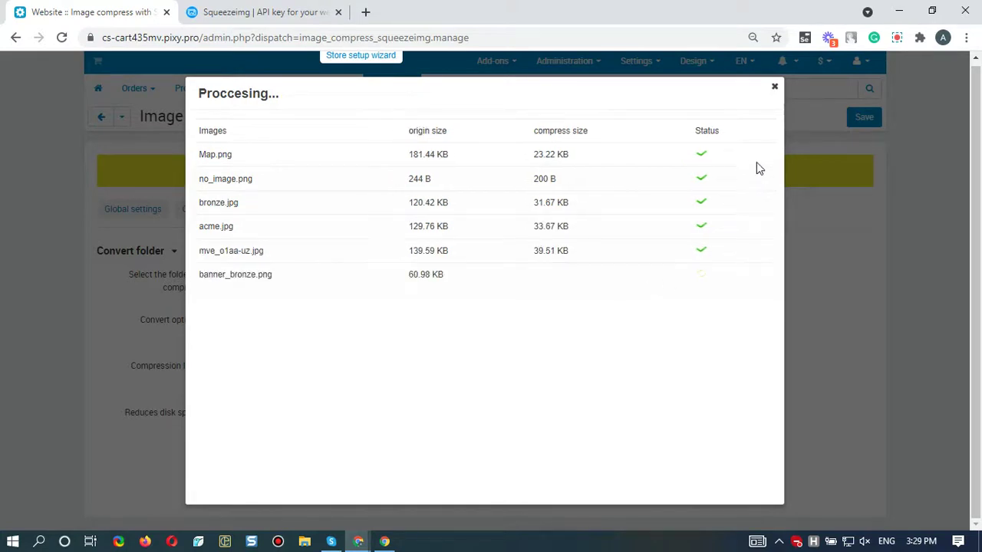
left_click(775, 90)
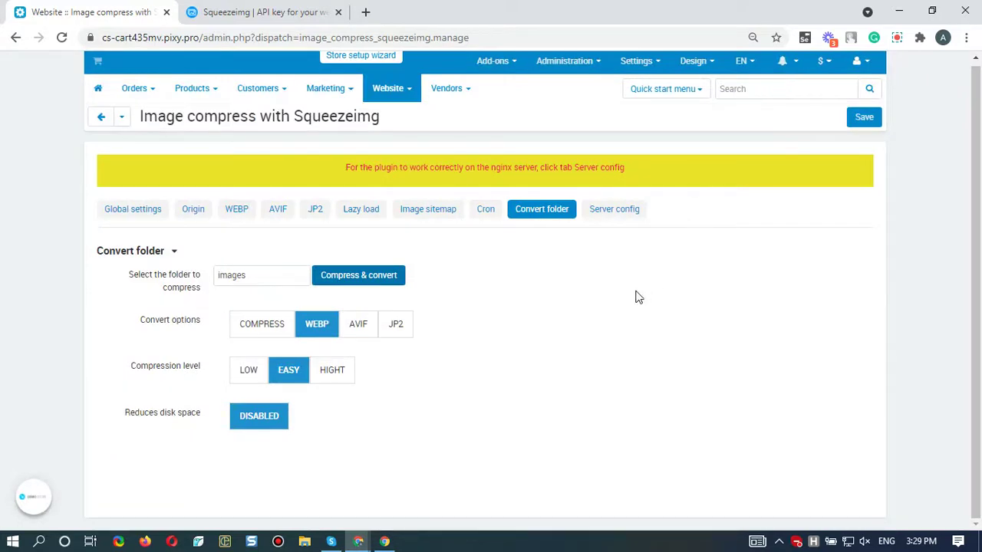
Review the server configuration instructions for serving converted images on an nginx server
left_click(602, 209)
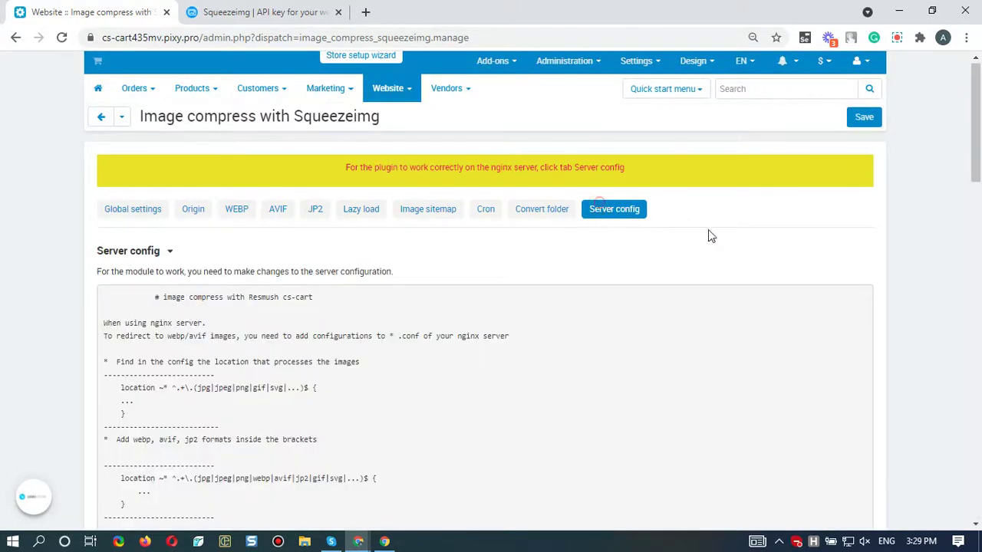
left_click_drag(977, 184, 976, 158)
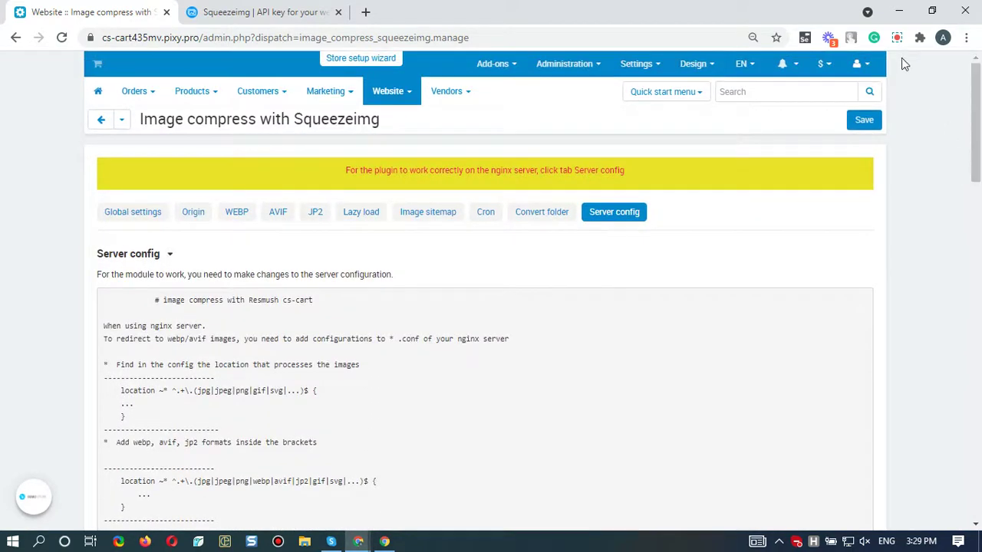
left_click(897, 38)
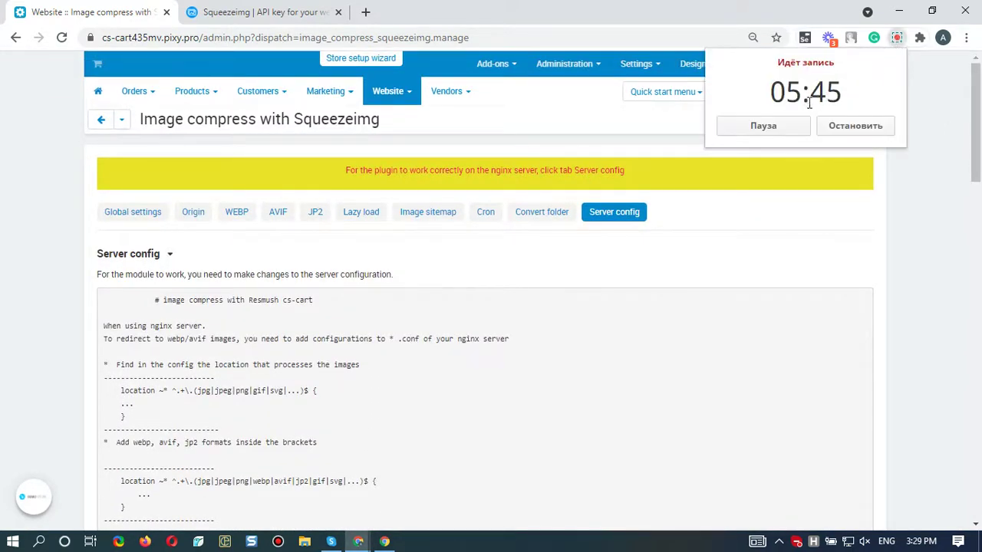